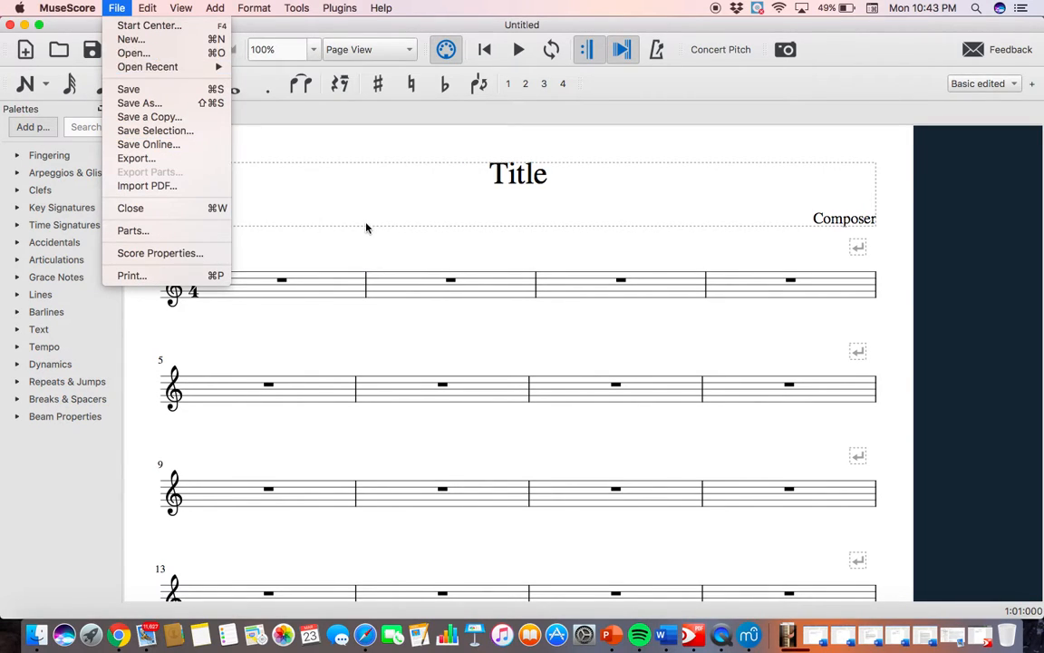
Start a new score and title it "Morning Has Broken".
left_click(172, 39)
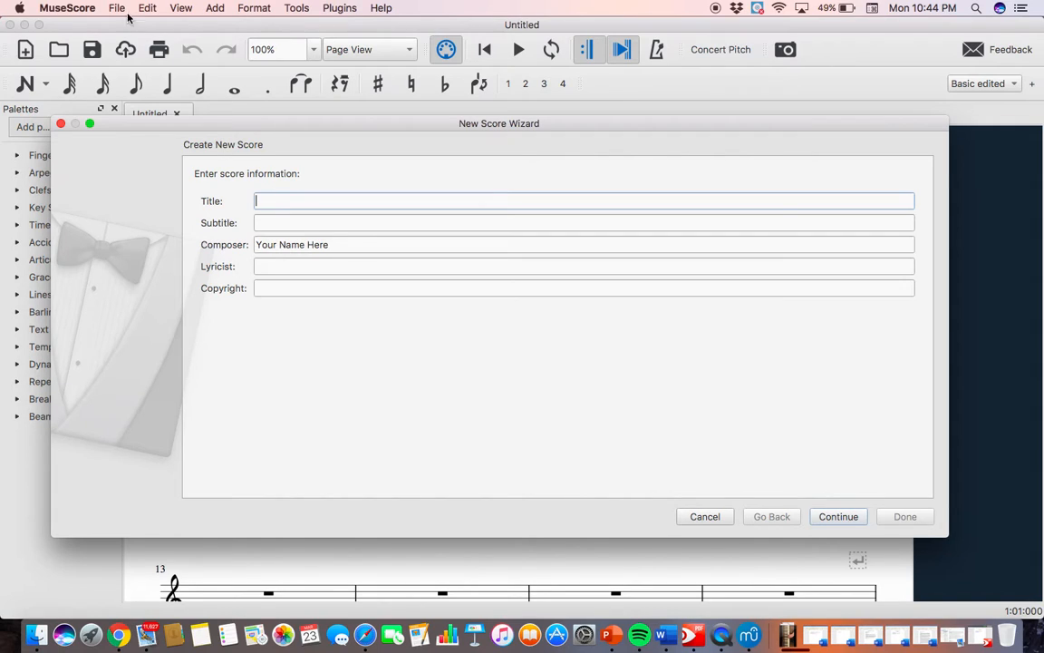
type("Morning Has Broken")
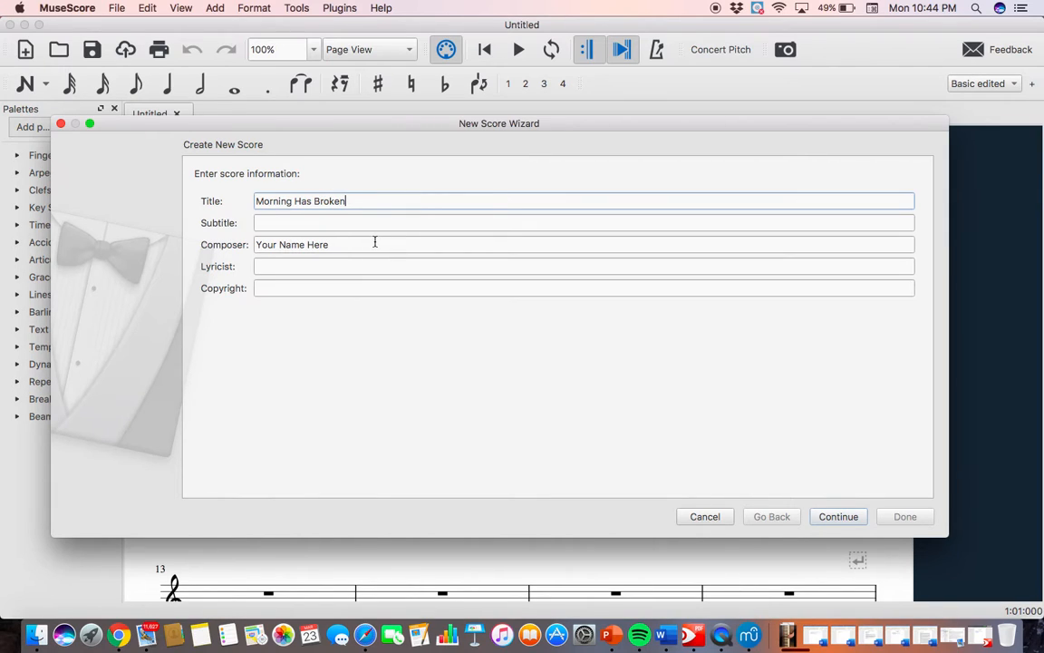
Replace the placeholder composer text with the composer's full name and proceed to the template choice.
left_click_drag(373, 240, 256, 245)
key("BackSpace")
type("John")
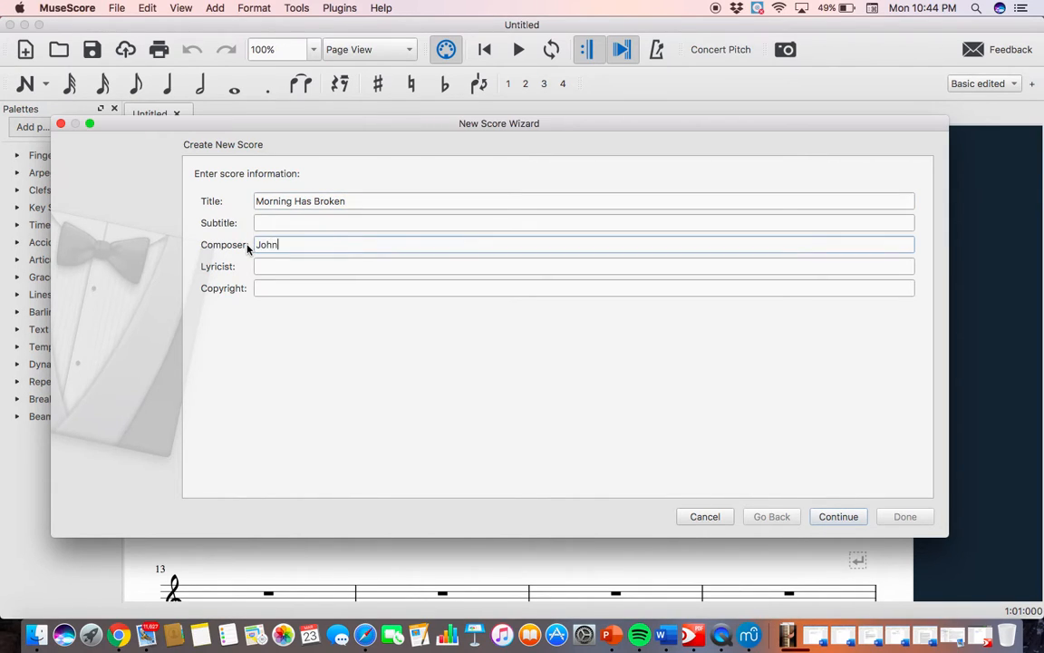
type(" Price")
left_click(834, 516)
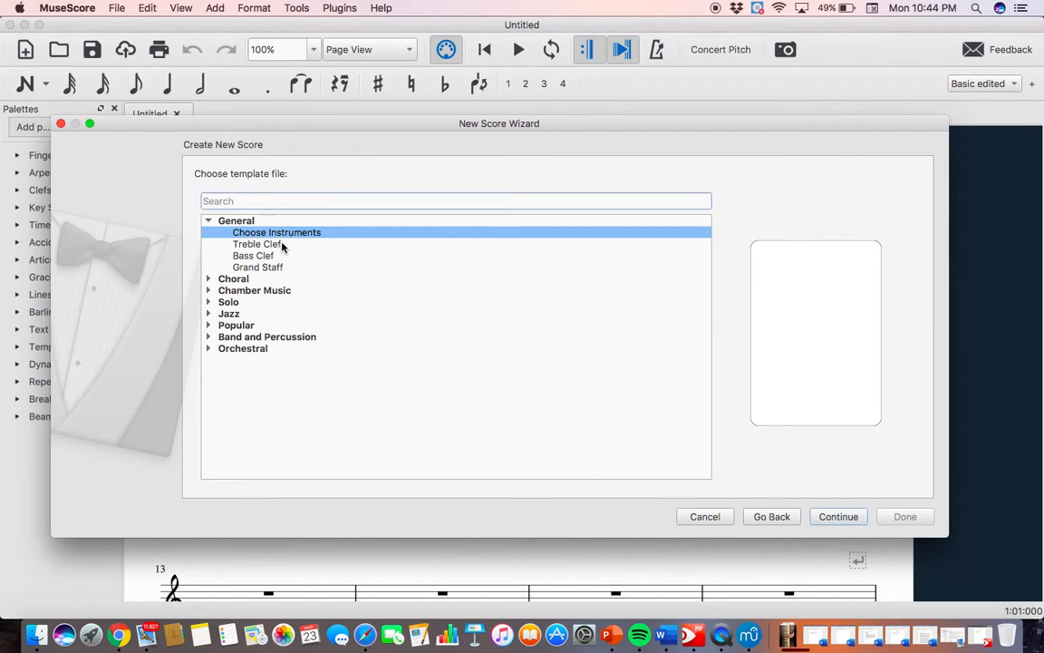
Choose to pick instruments manually and add Voice and Piano to the score's instrument list.
double_click(297, 233)
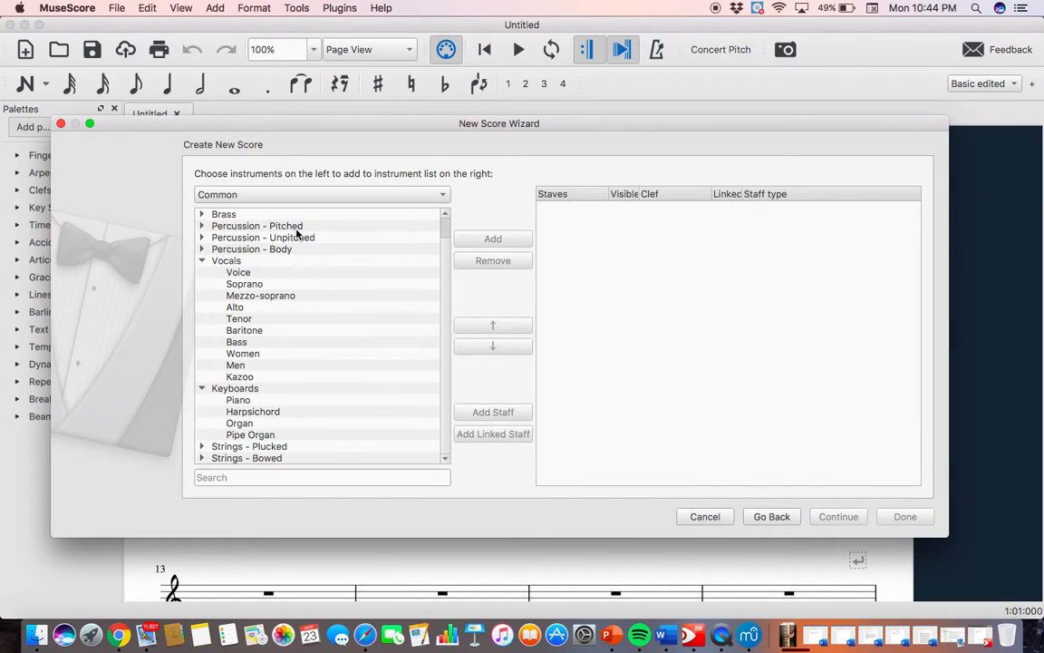
left_click(268, 273)
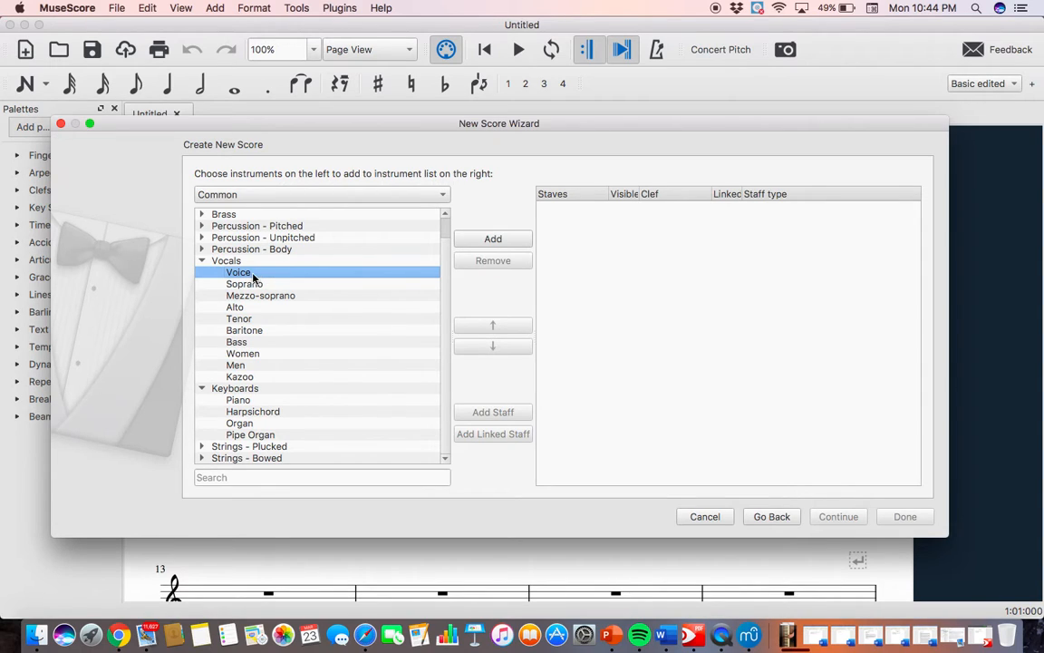
double_click(237, 276)
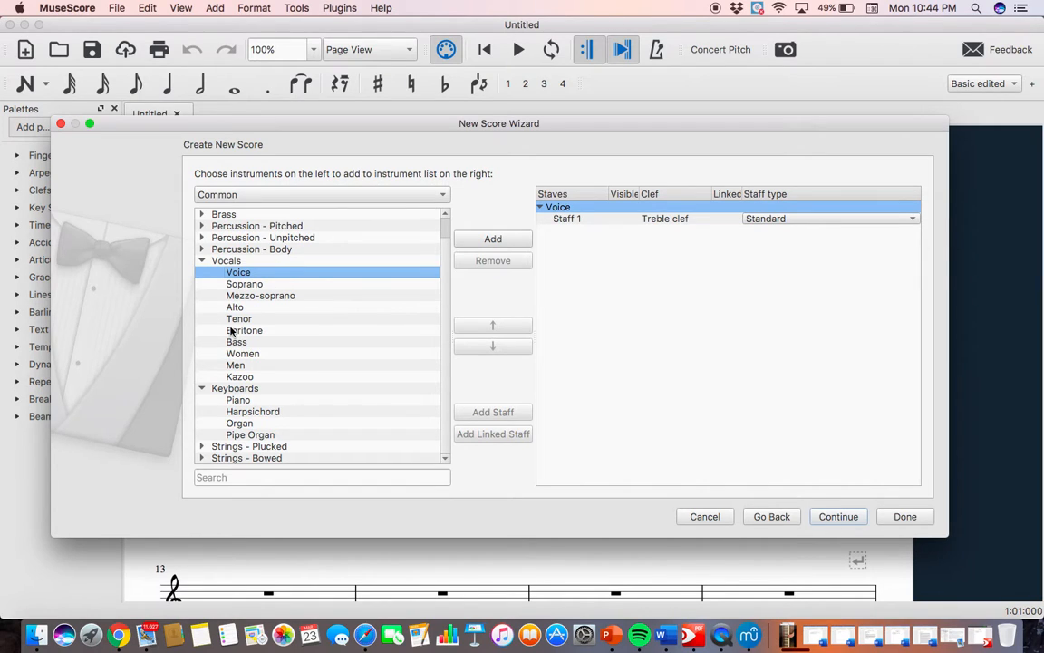
double_click(243, 402)
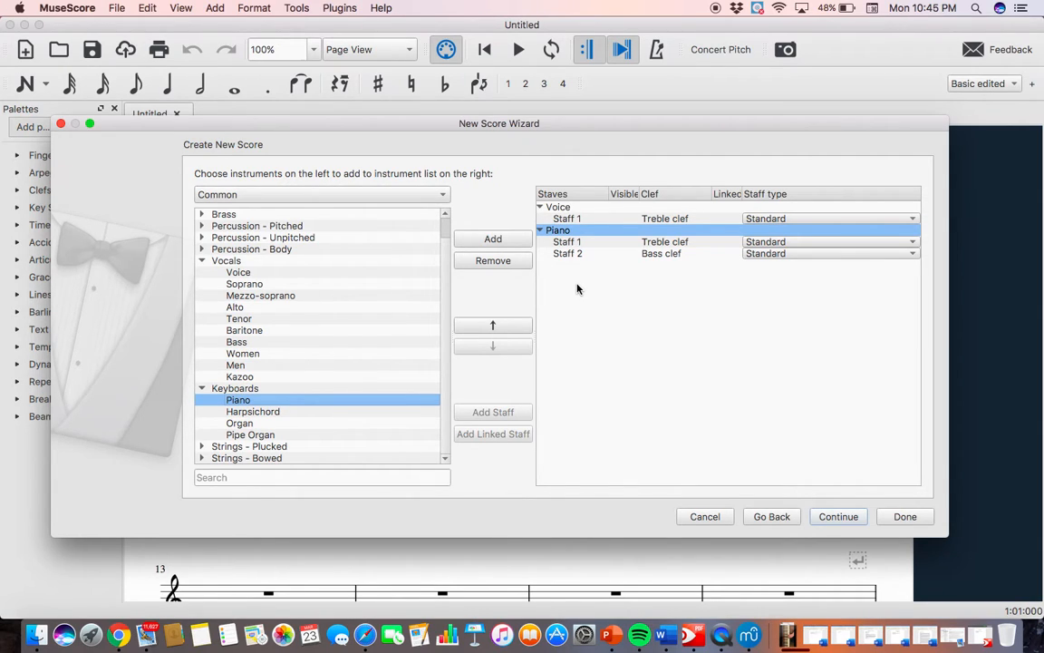
Choose the key signature with two sharps for the new score.
left_click(838, 517)
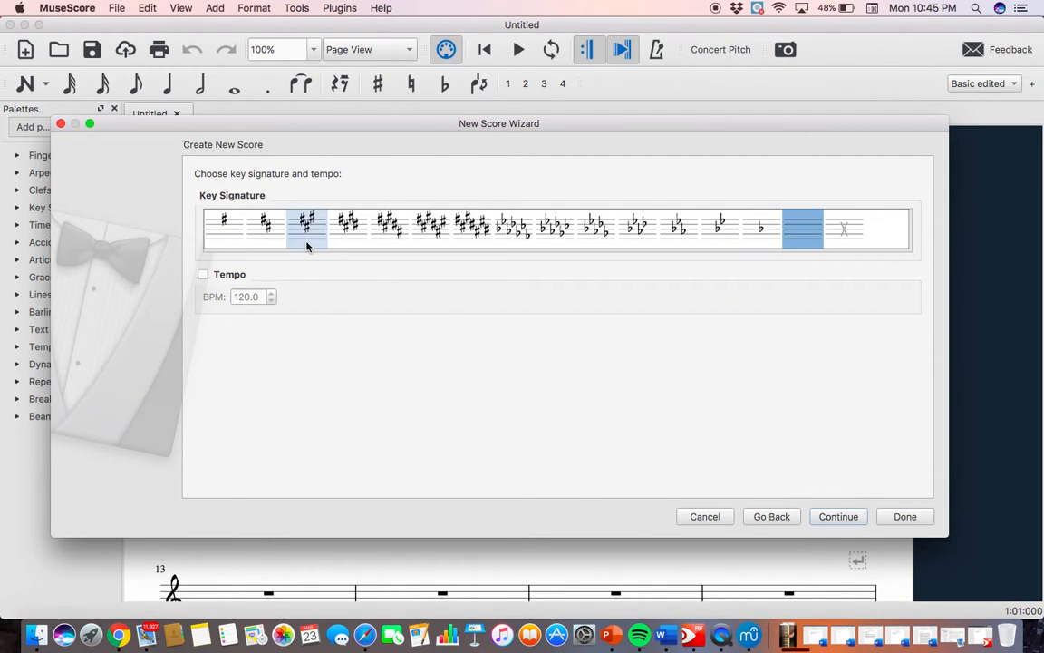
left_click(265, 228)
left_click(843, 517)
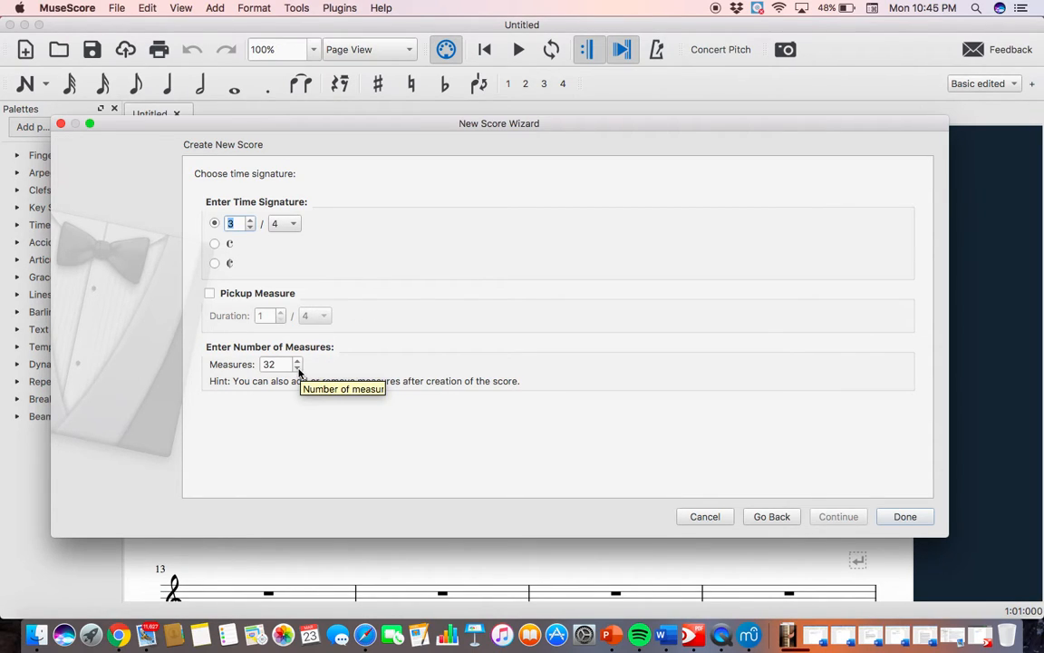
Reduce the number of measures to 23 with 3/4 time and create the score.
left_click(297, 367)
left_click(297, 367)
left_click(297, 367)
left_click(298, 367)
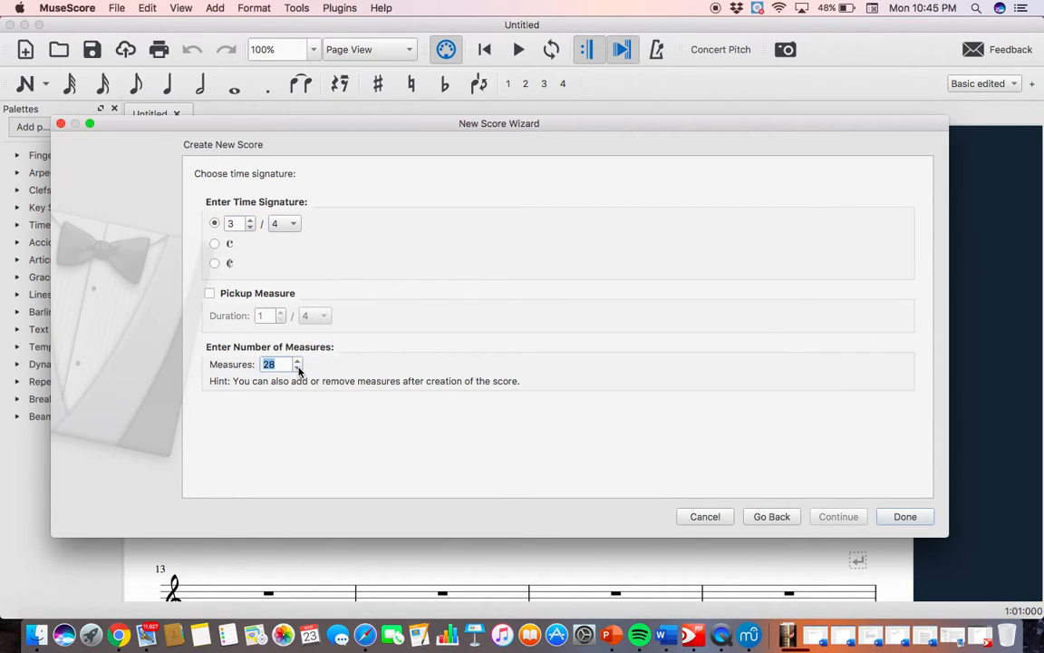
left_click(297, 367)
left_click(297, 367)
left_click(297, 367)
left_click(297, 367)
left_click(906, 517)
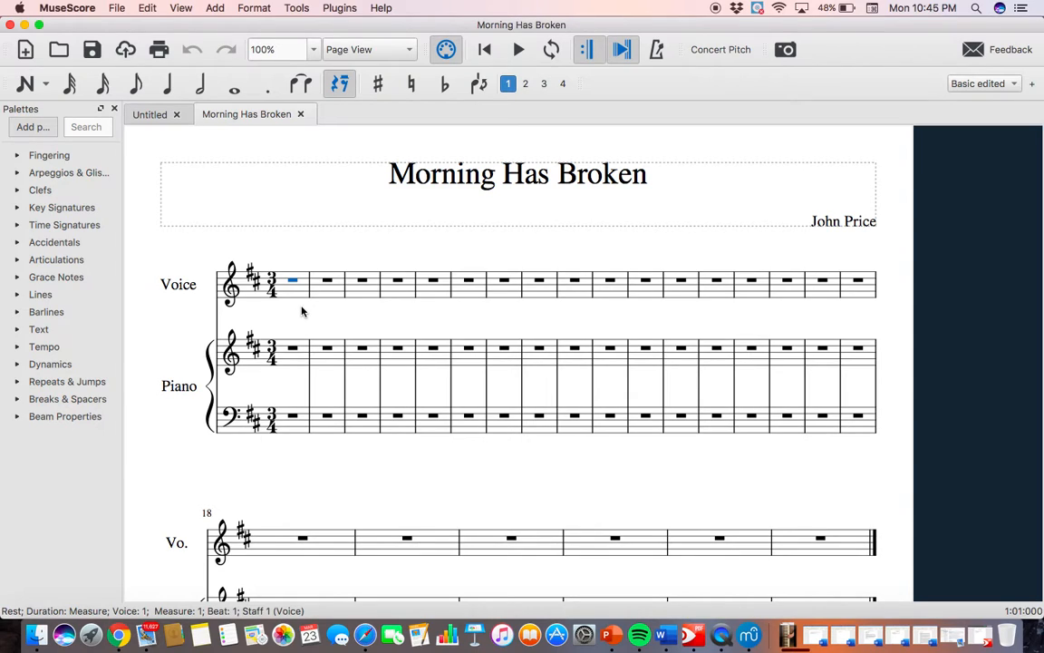
Enter quarter notes D4, F#4 and A4 in measure 1 of the Voice staff.
key("n")
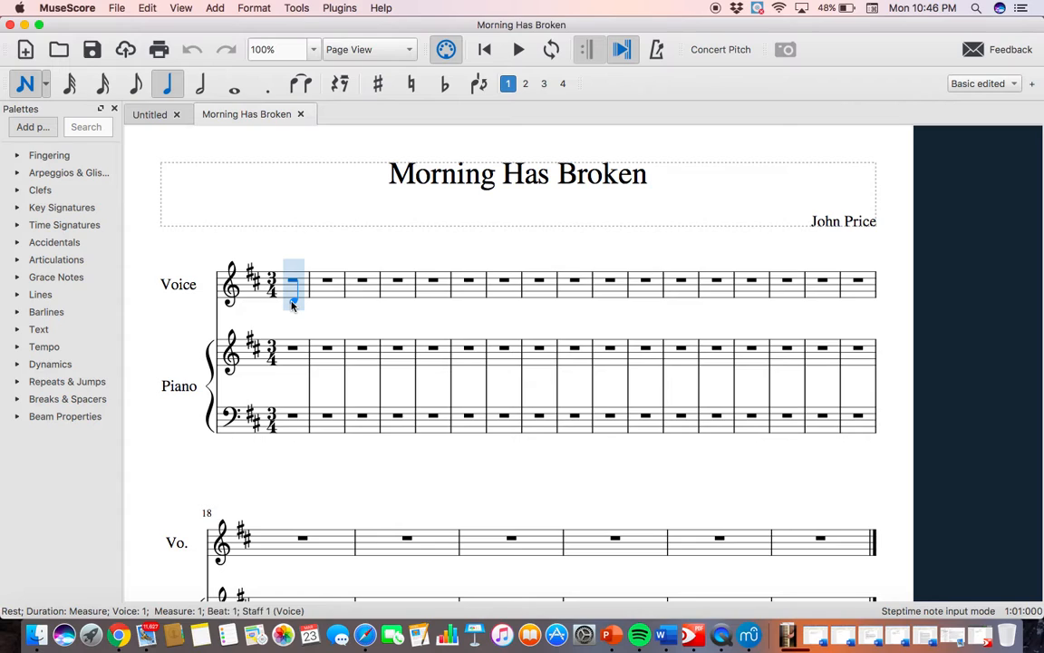
left_click(291, 304)
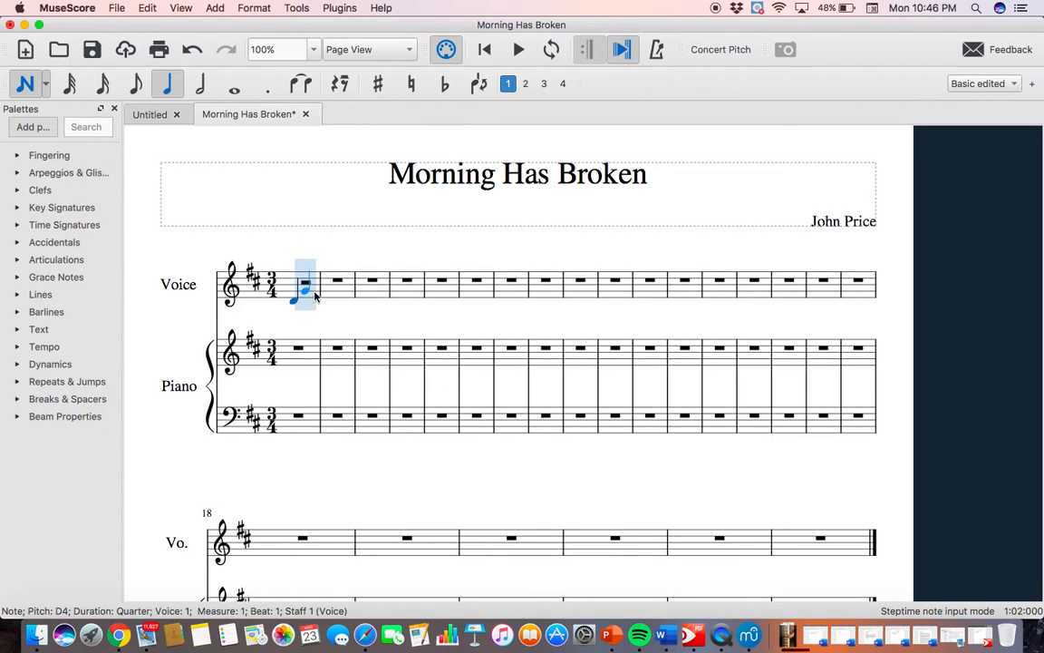
left_click(312, 292)
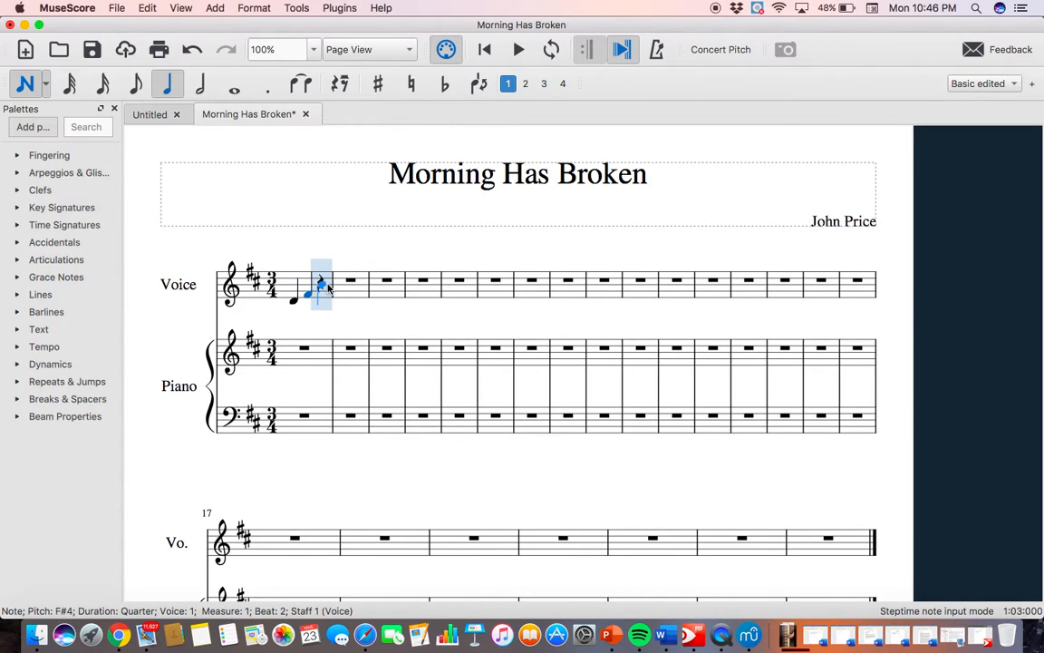
left_click(327, 289)
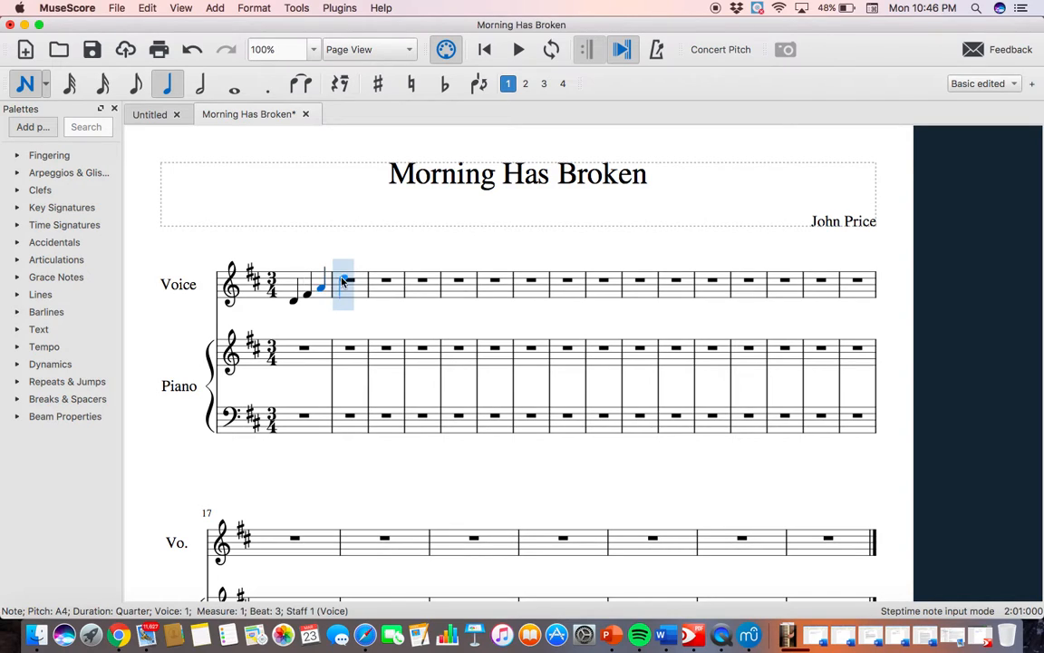
Enter dotted half notes D5 in measure 2 and E5 in measure 3 of the Voice staff.
left_click(200, 83)
left_click(268, 83)
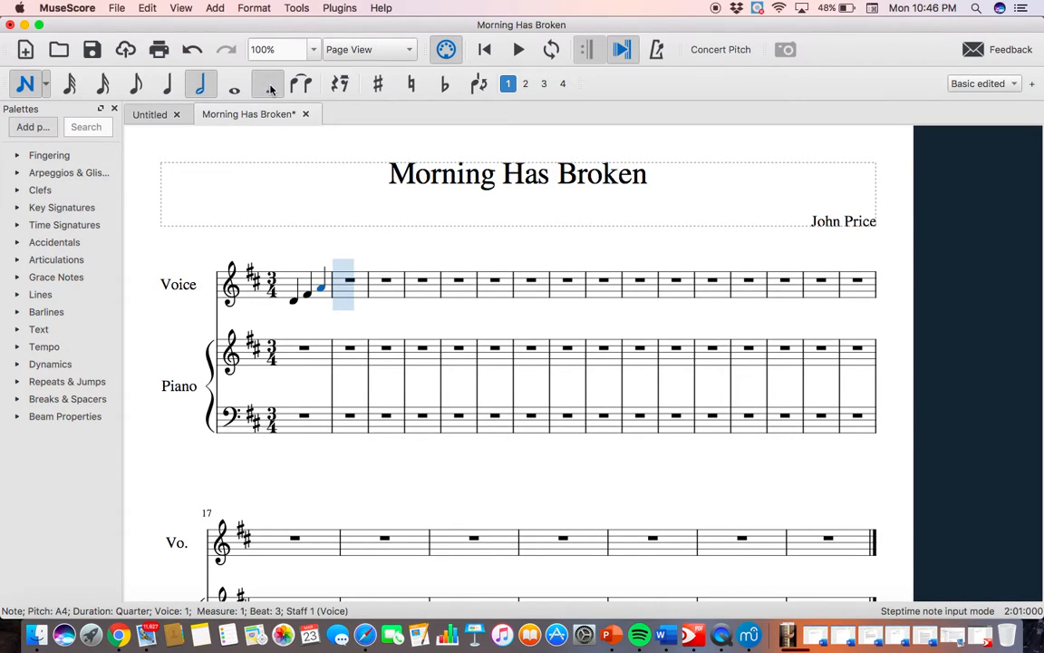
left_click(348, 281)
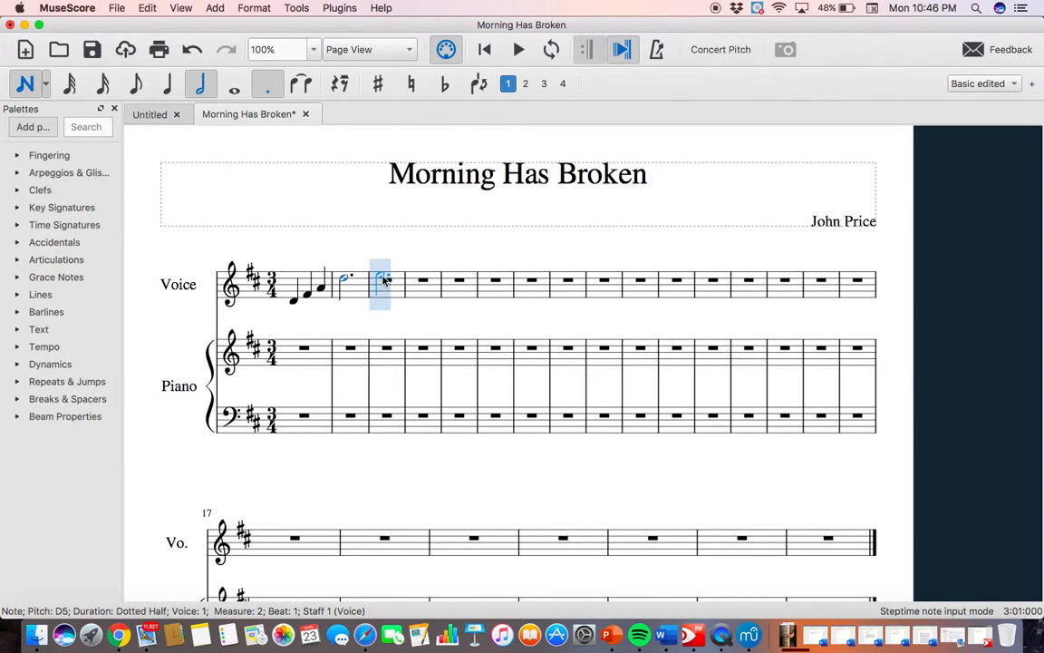
left_click(382, 281)
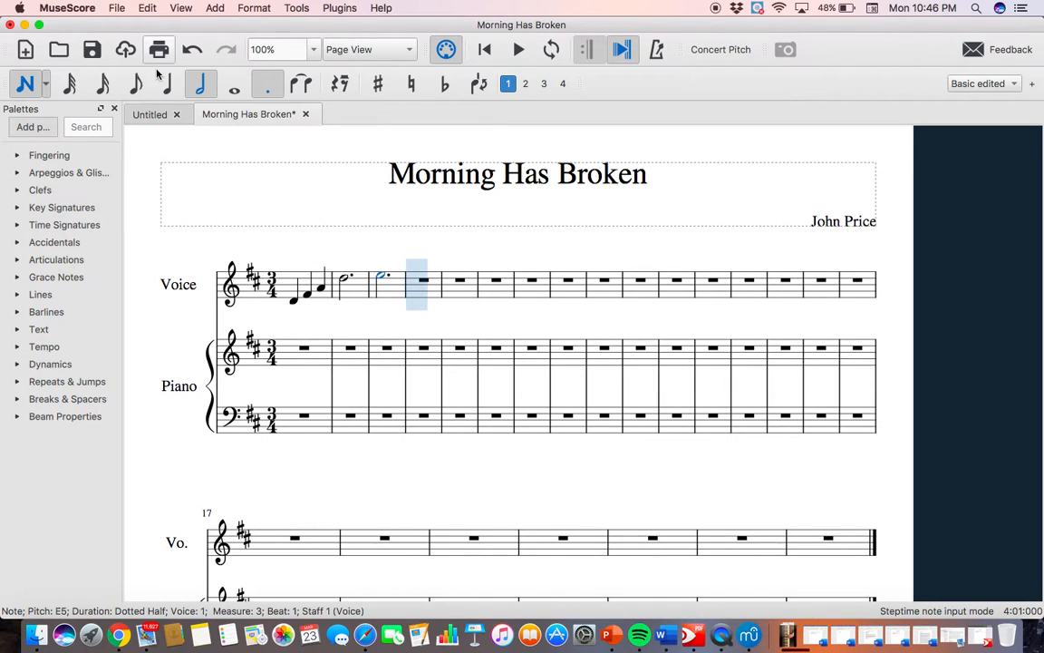
Enter quarter notes C#5, B4 and A4 in measure 4 of the Voice staff.
key("5")
left_click(415, 284)
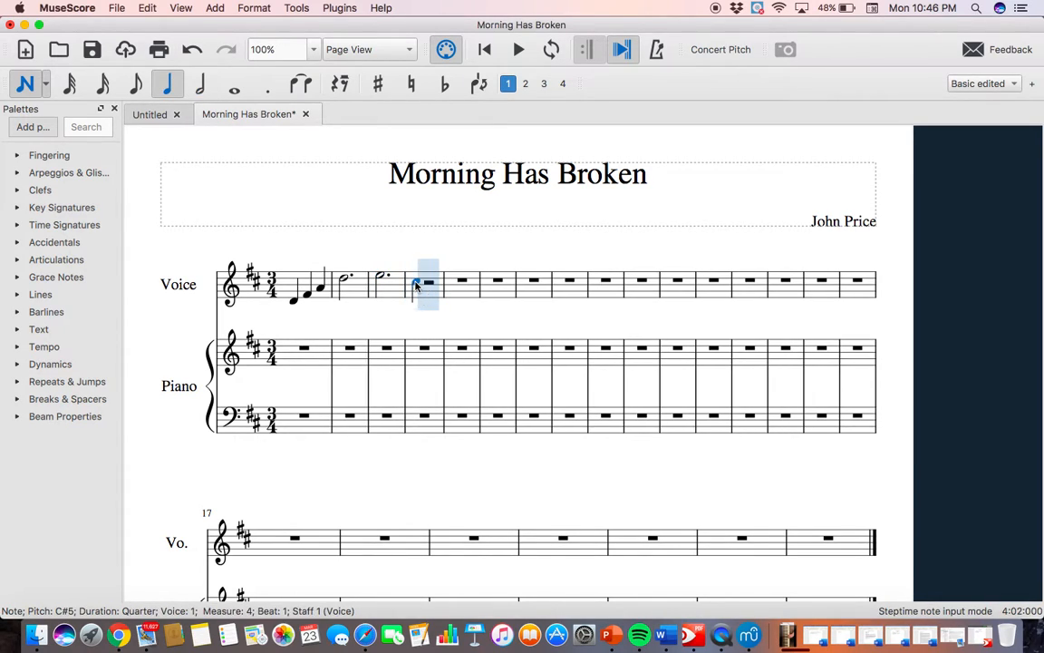
left_click(427, 286)
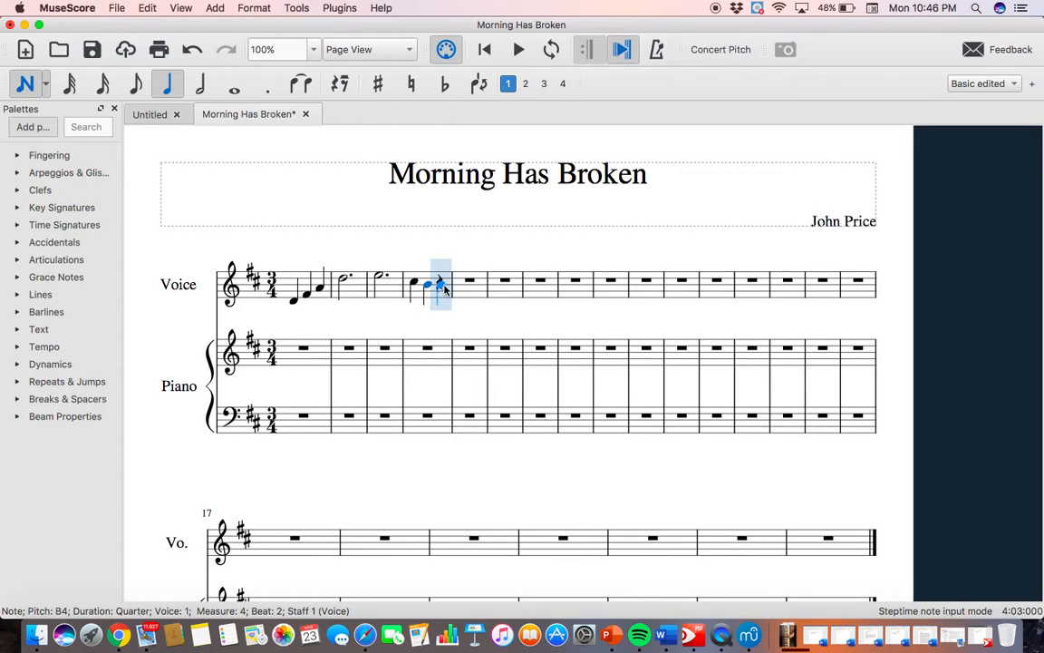
left_click(441, 289)
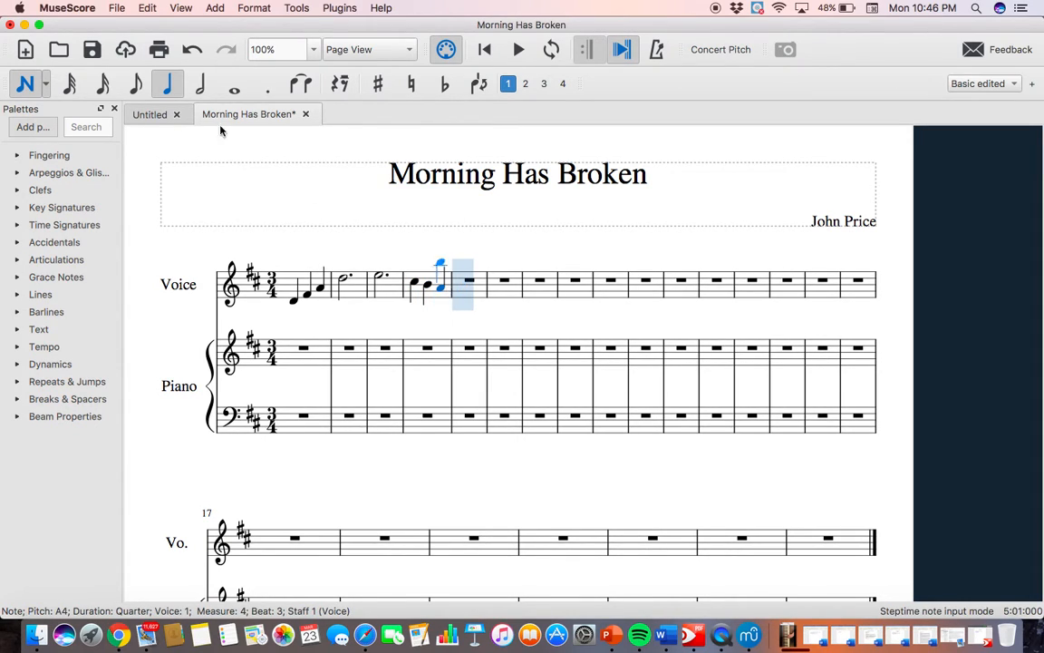
Enter a dotted half note B4 in measure 5 of the Voice staff and leave note input.
left_click(200, 83)
left_click(268, 86)
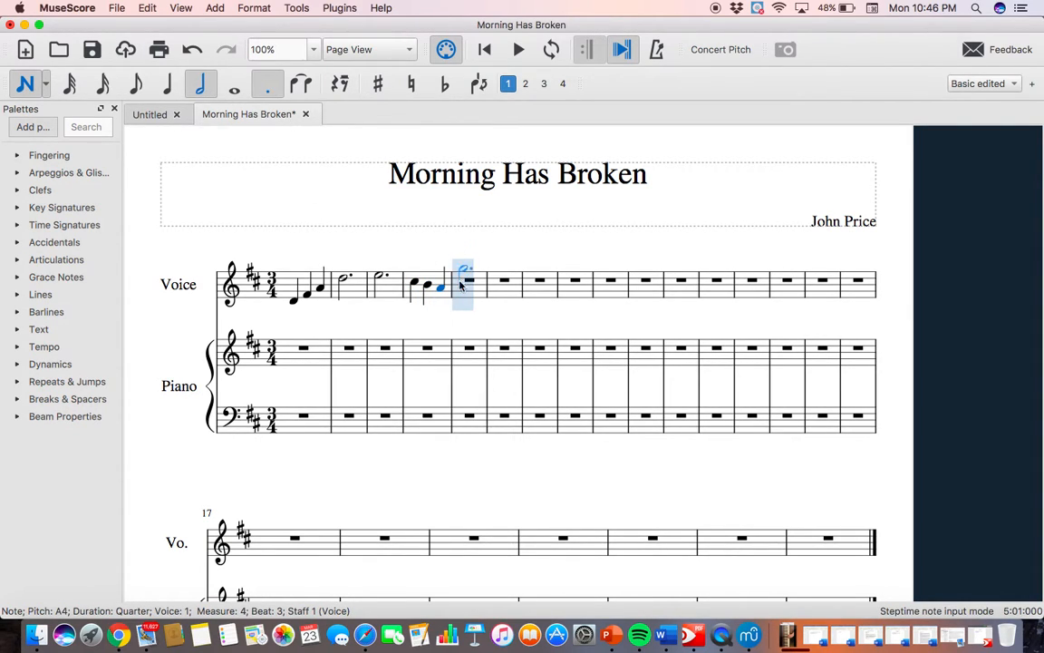
left_click(464, 287)
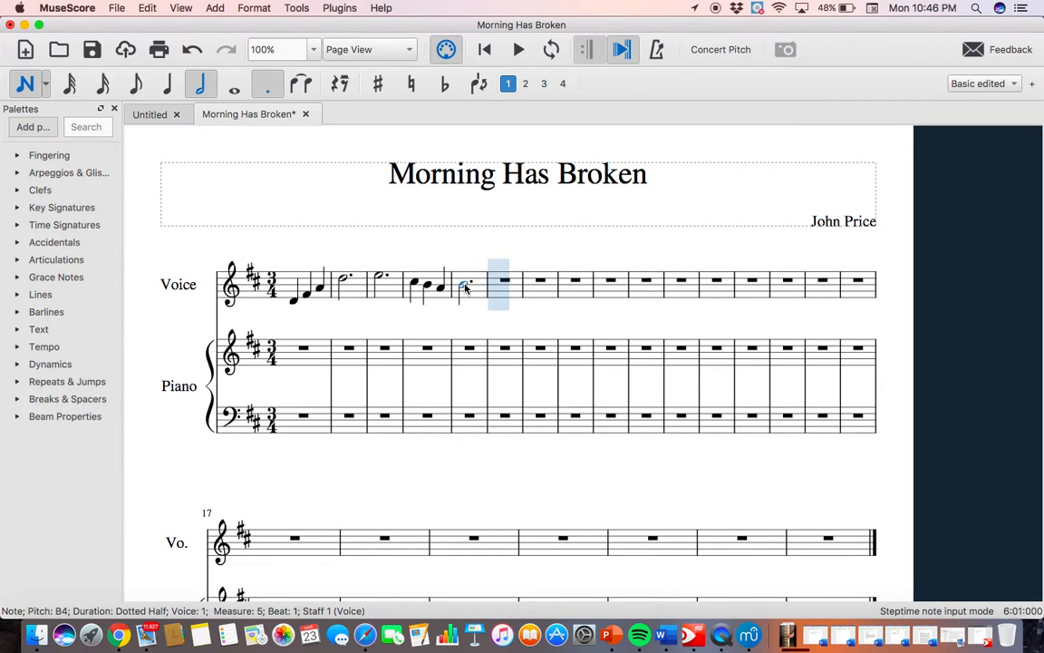
key("Escape")
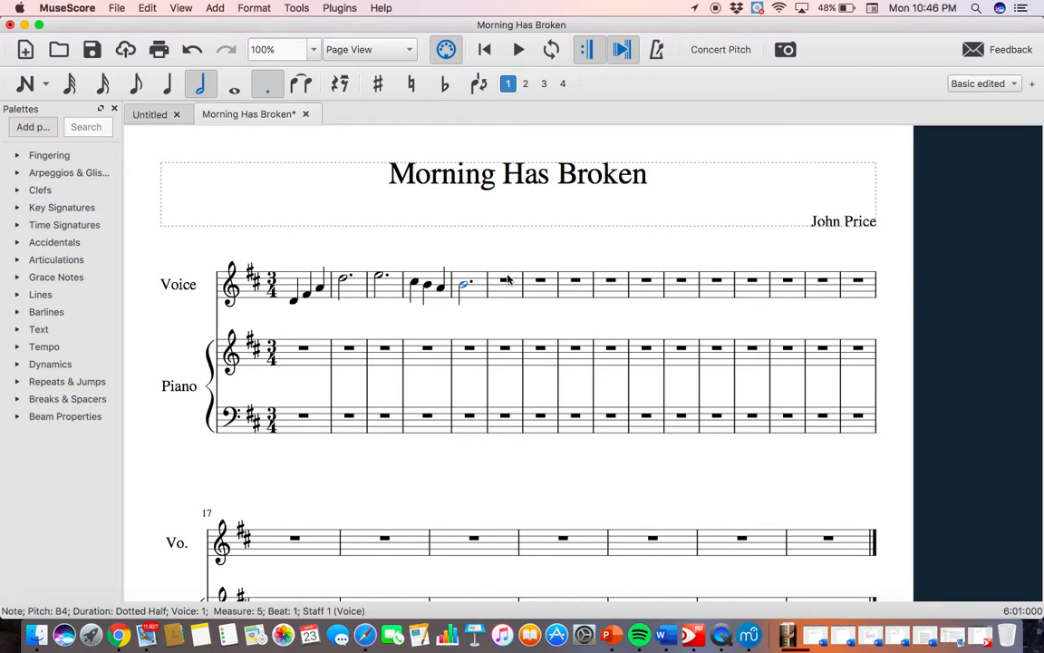
Go through the notes entered in measures 1 to 4 of the Voice staff to check their pitches.
left_click(297, 303)
left_click(308, 295)
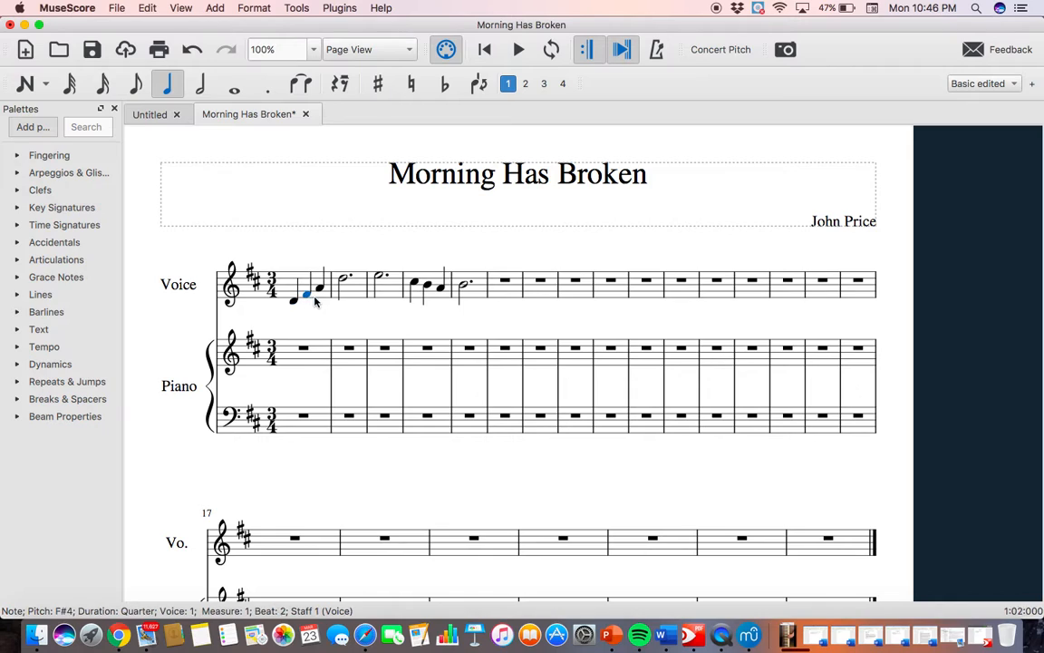
left_click(319, 287)
left_click(343, 283)
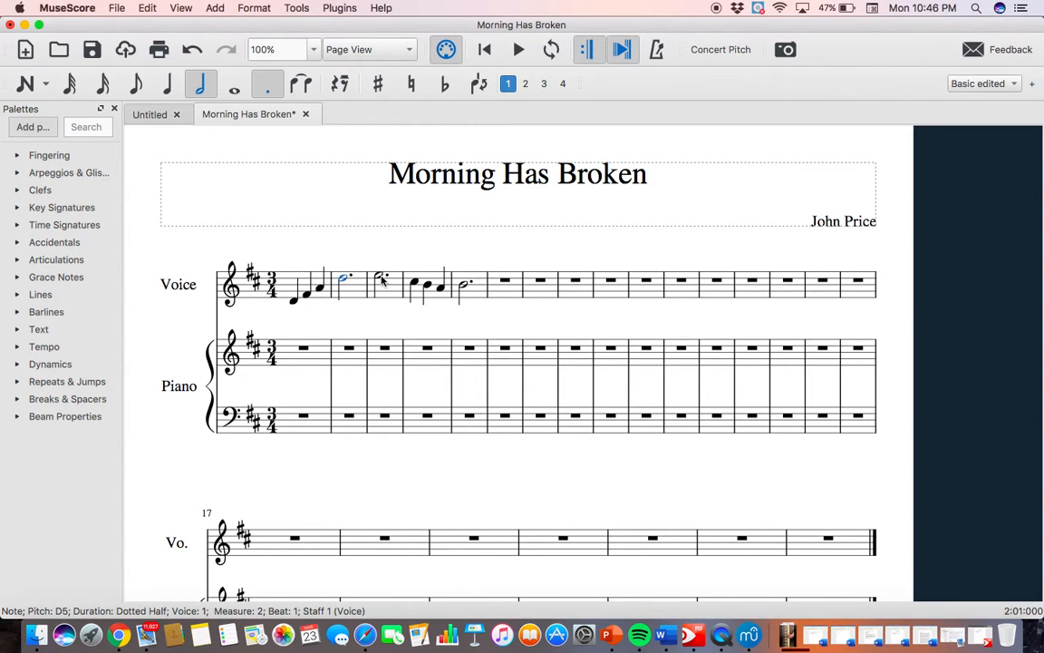
left_click(381, 281)
key("Right")
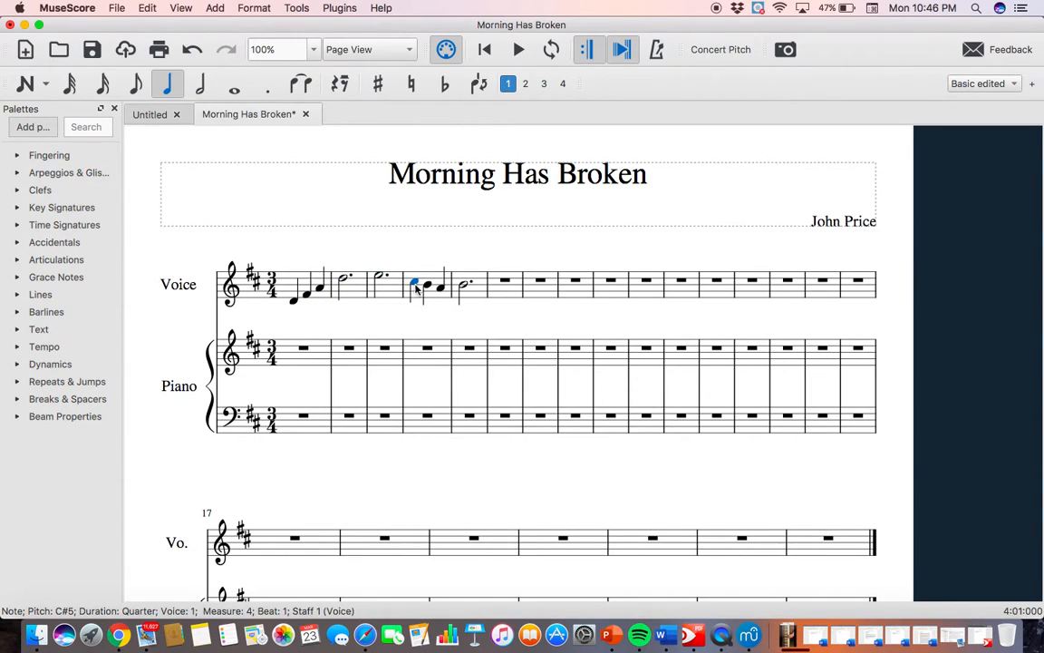
left_click(440, 289)
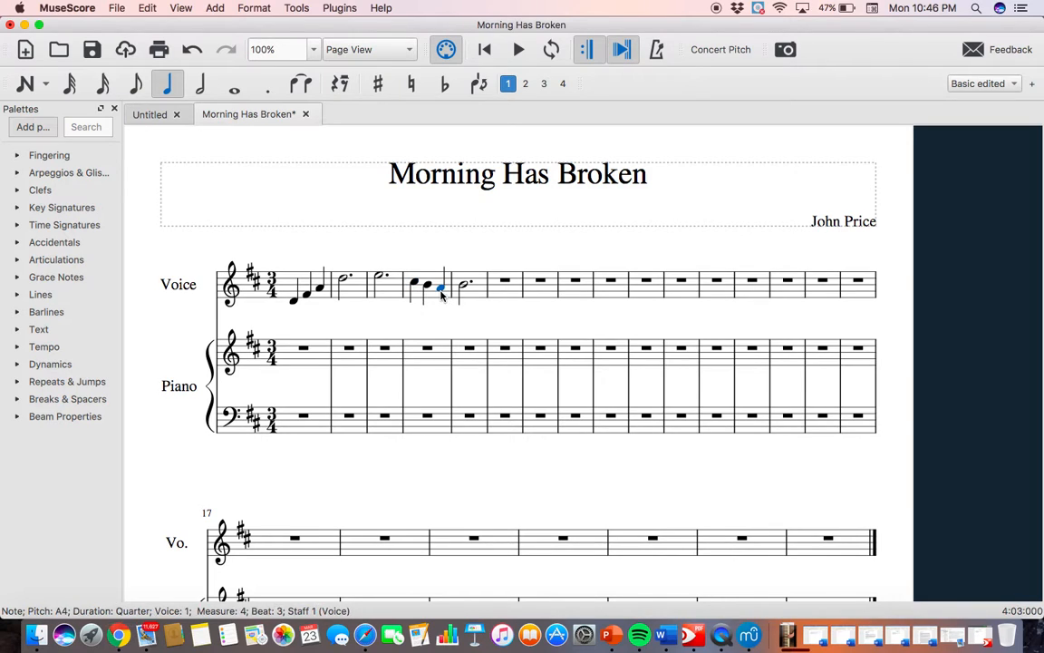
Try shifting the pitch of the last quarter note in Voice measure 4 up and down.
key("Up")
key("Down")
key("Down")
key("Down")
key("Up")
Change the clef of the upper Piano staff to a bass clef and deselect it.
left_click(229, 361)
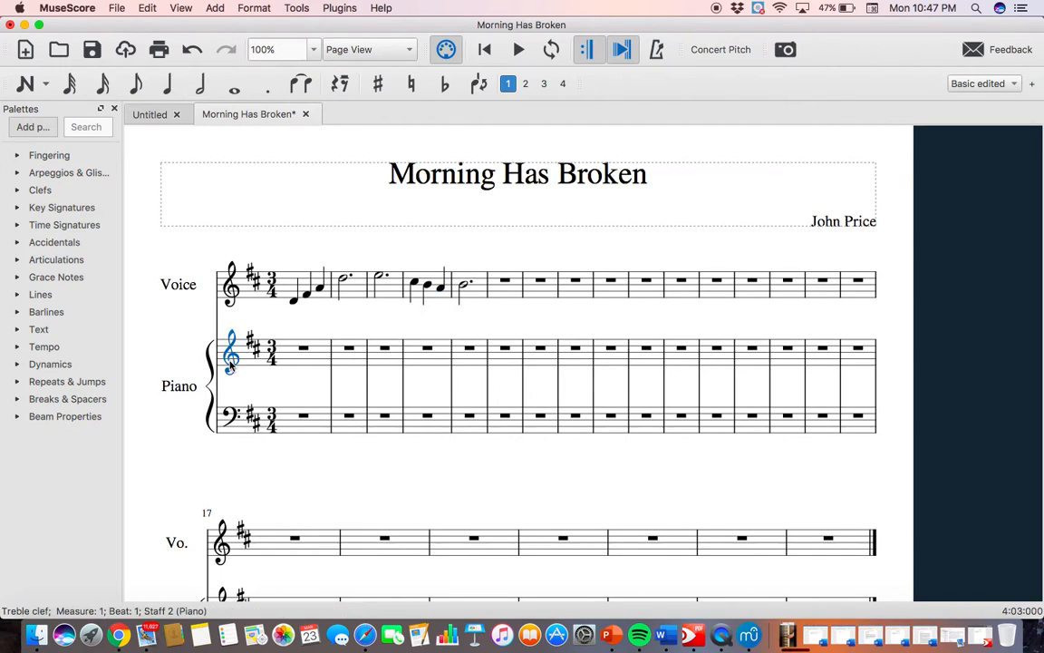
left_click(41, 190)
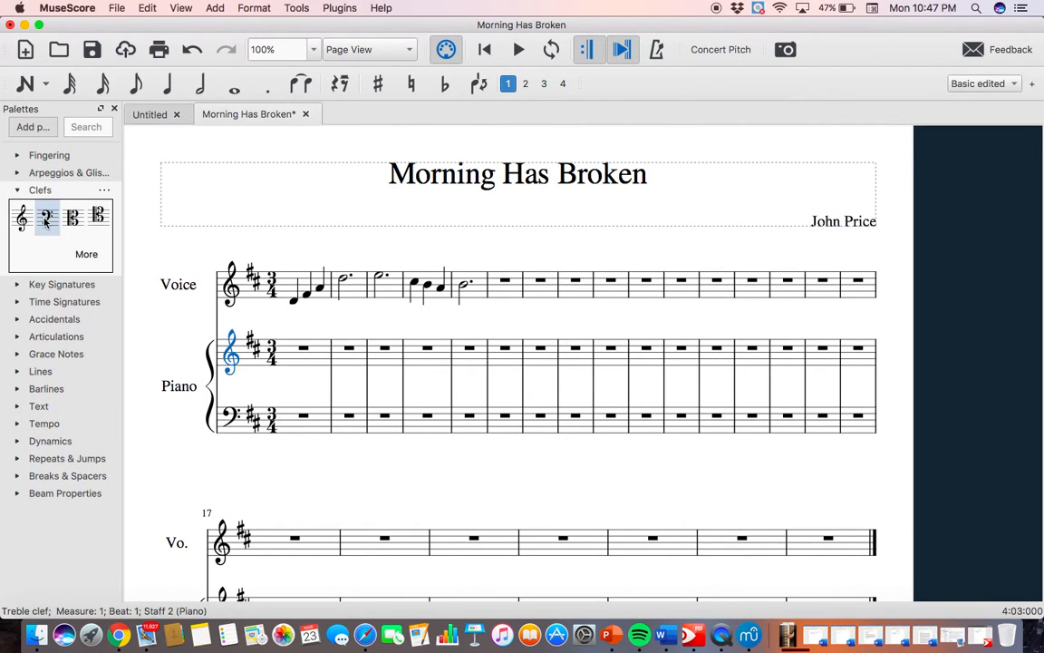
left_click(47, 220)
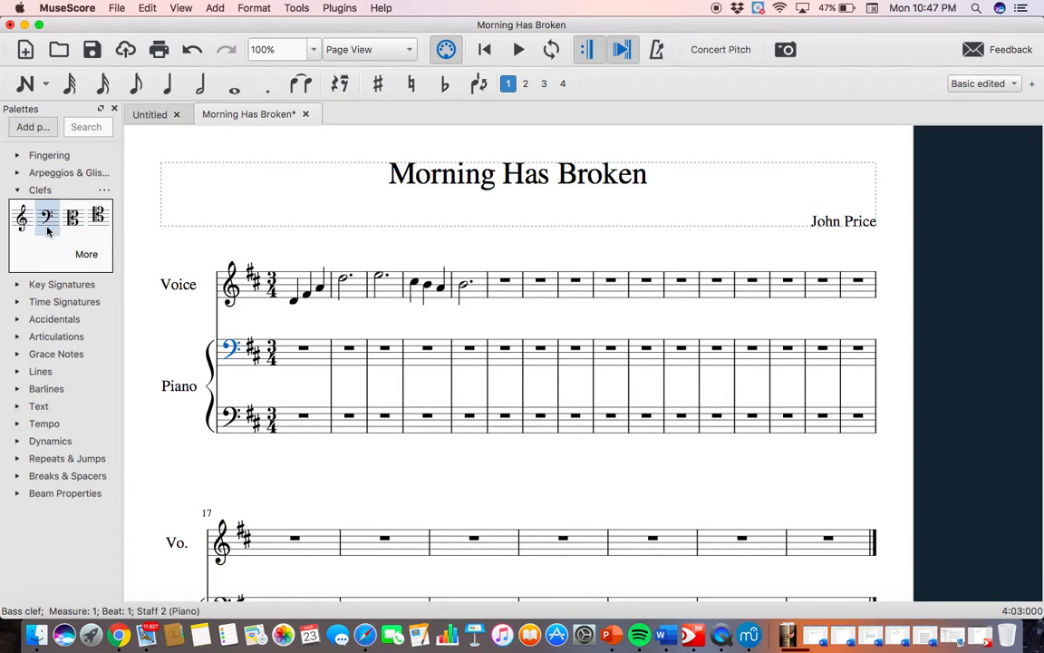
left_click(401, 493)
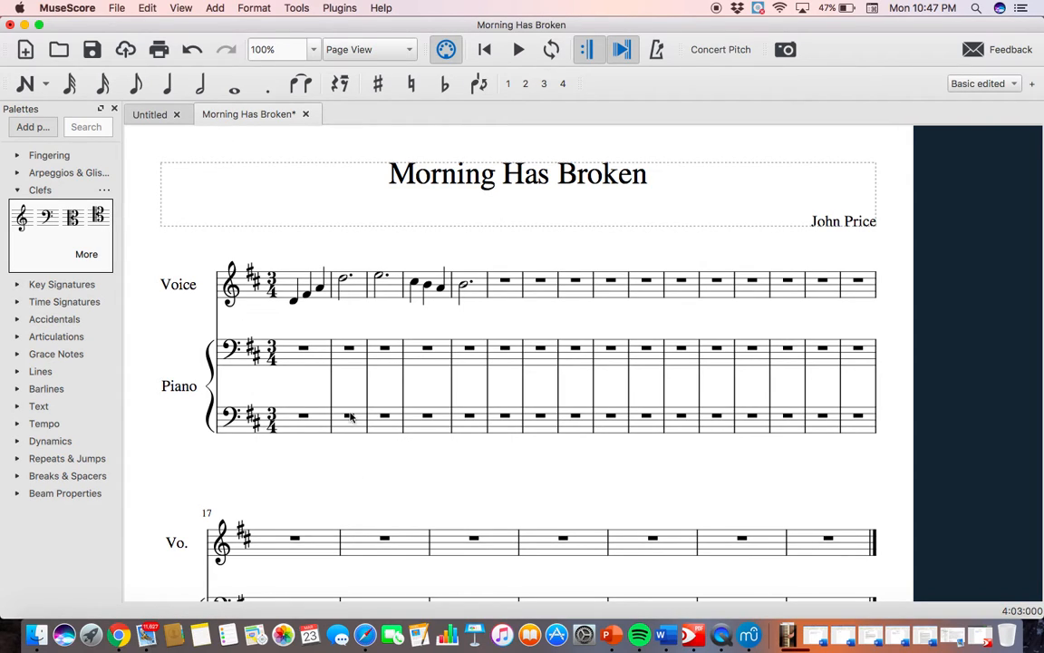
Enter eighth notes D2, A2 and D3 from beat 1 of measure 2 in the lower Piano staff and leave note input.
left_click(136, 84)
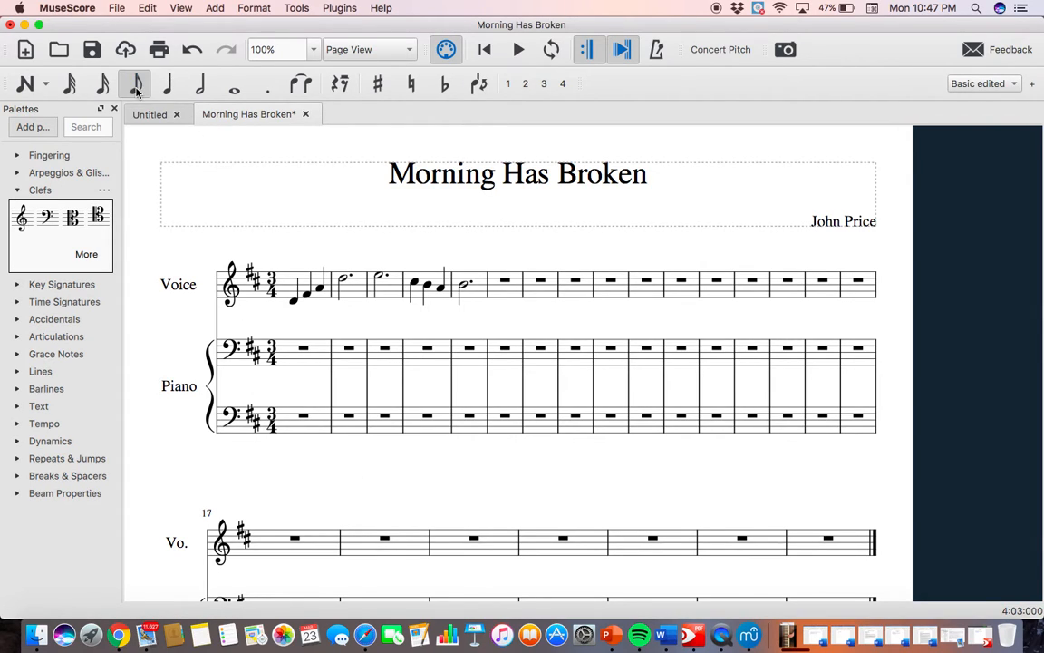
left_click(349, 446)
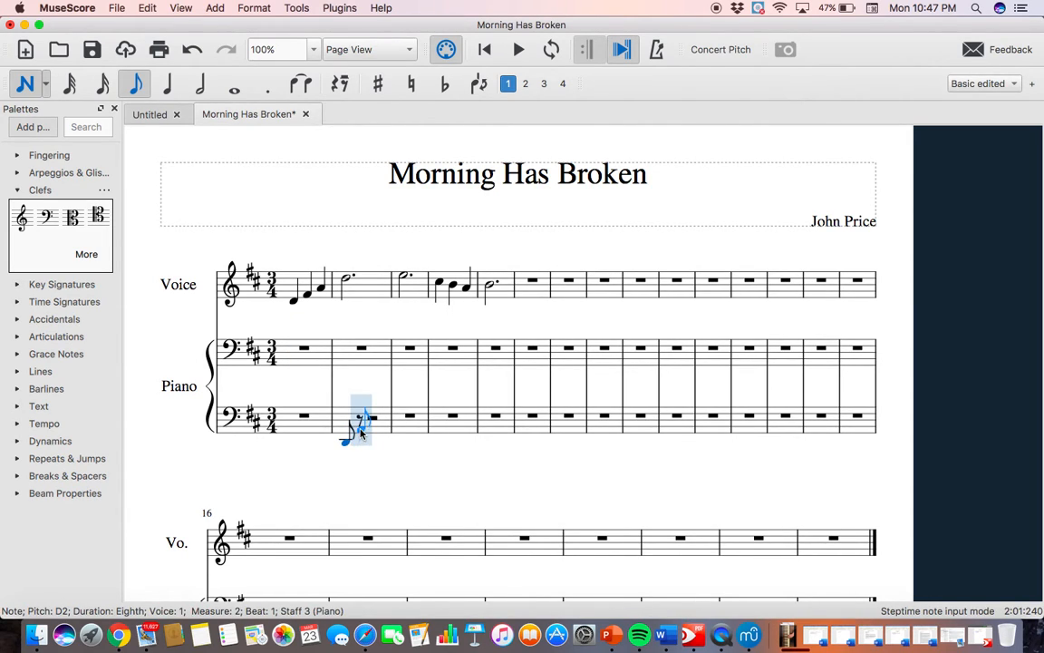
left_click(366, 428)
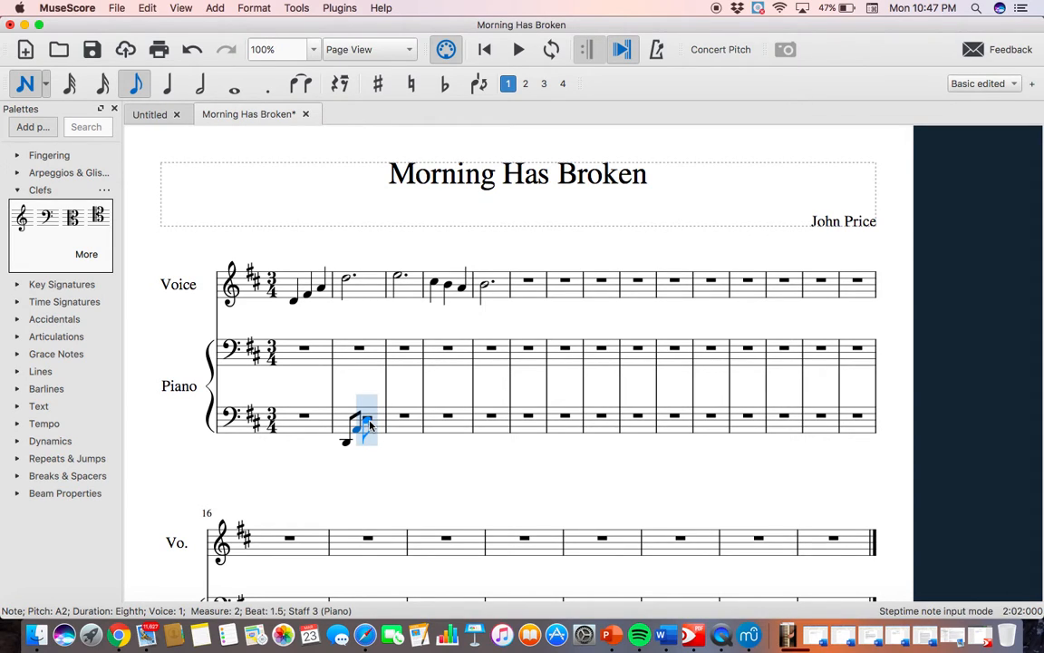
left_click(372, 416)
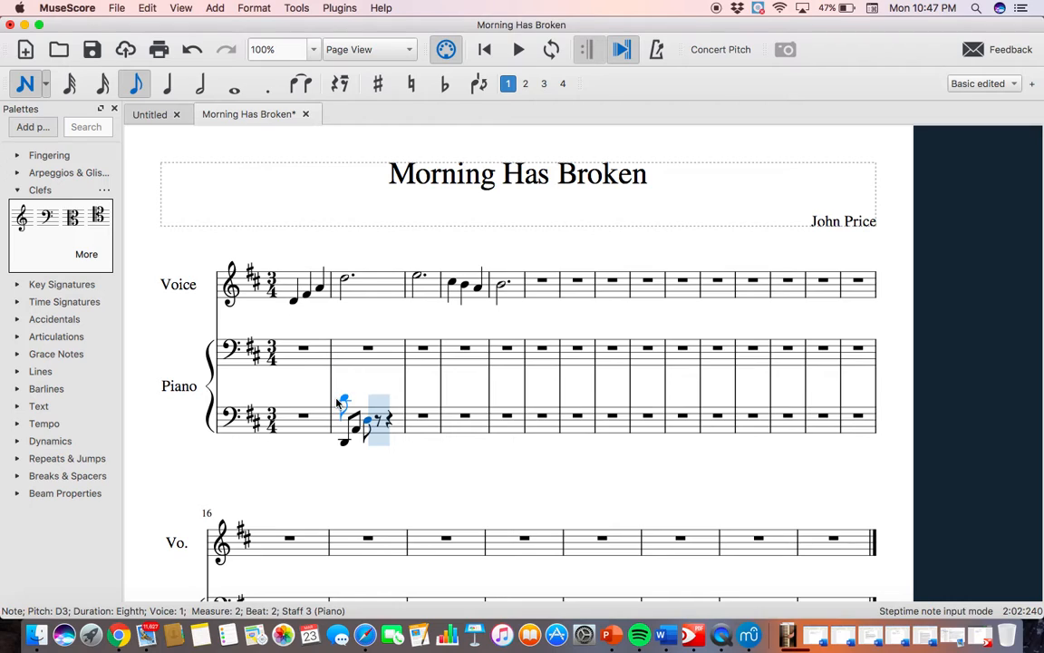
key("Escape")
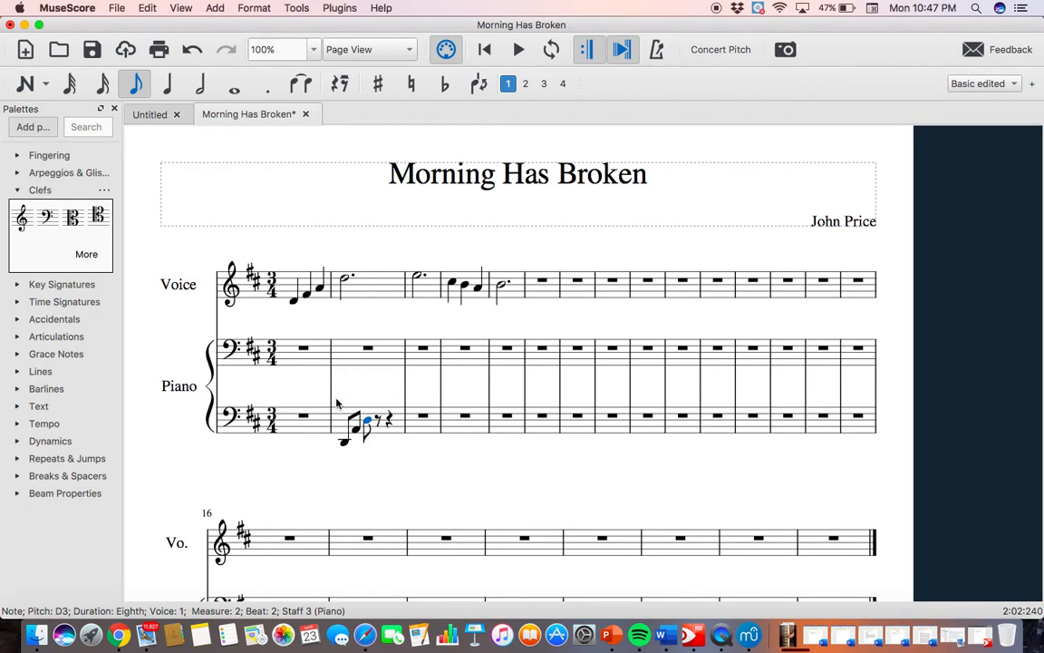
Enter a quarter rest on beat 1 and an eighth rest on beat 2 in measure 2 of the upper Piano staff.
left_click(369, 350)
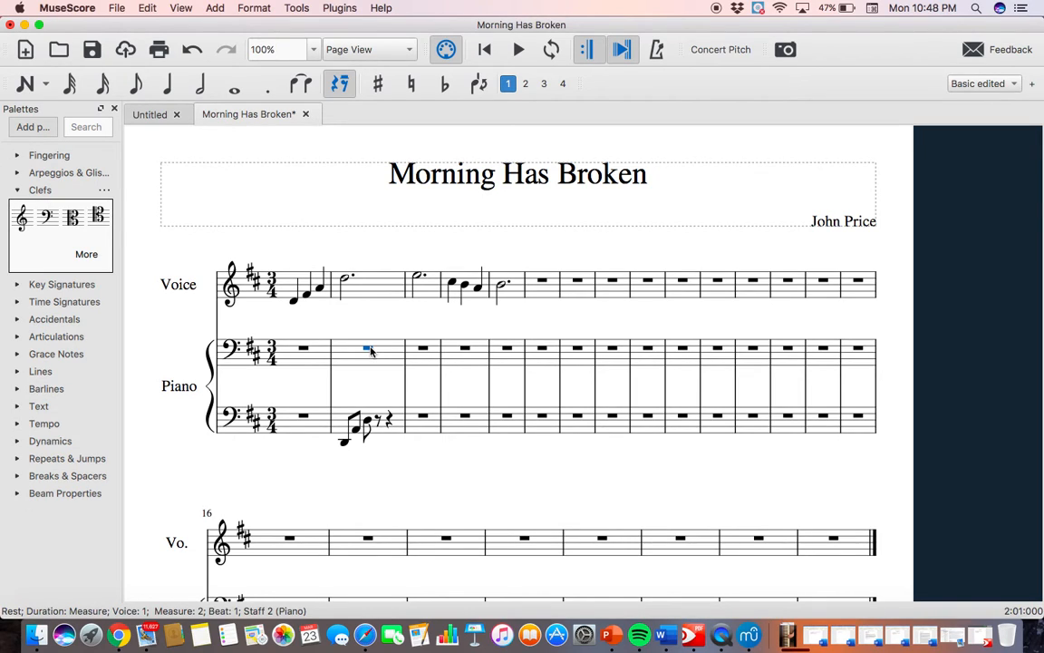
key("n")
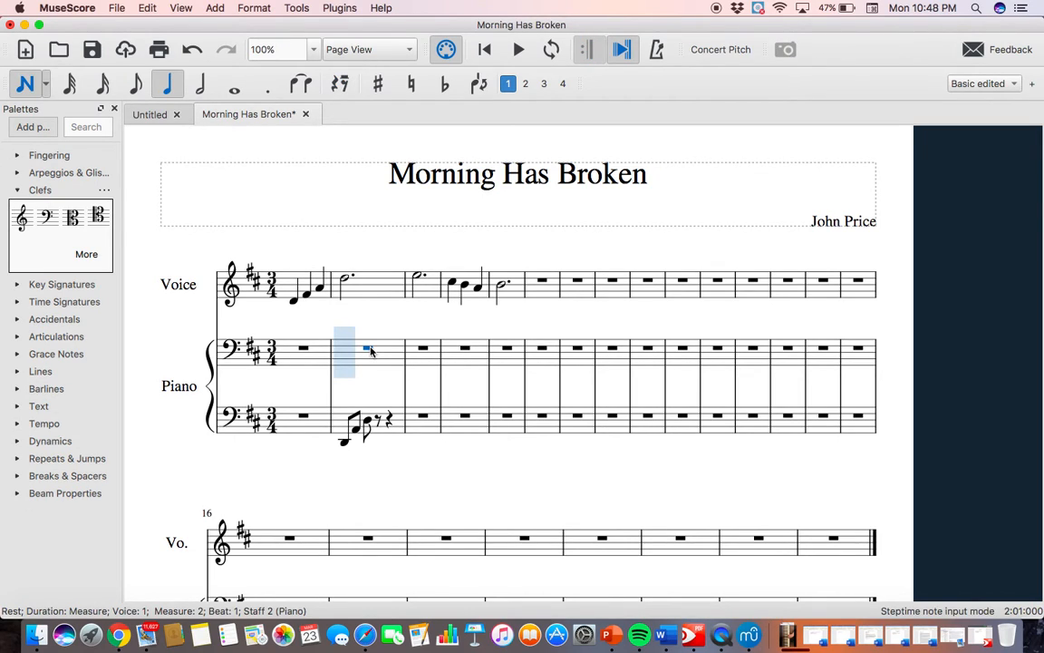
left_click(340, 91)
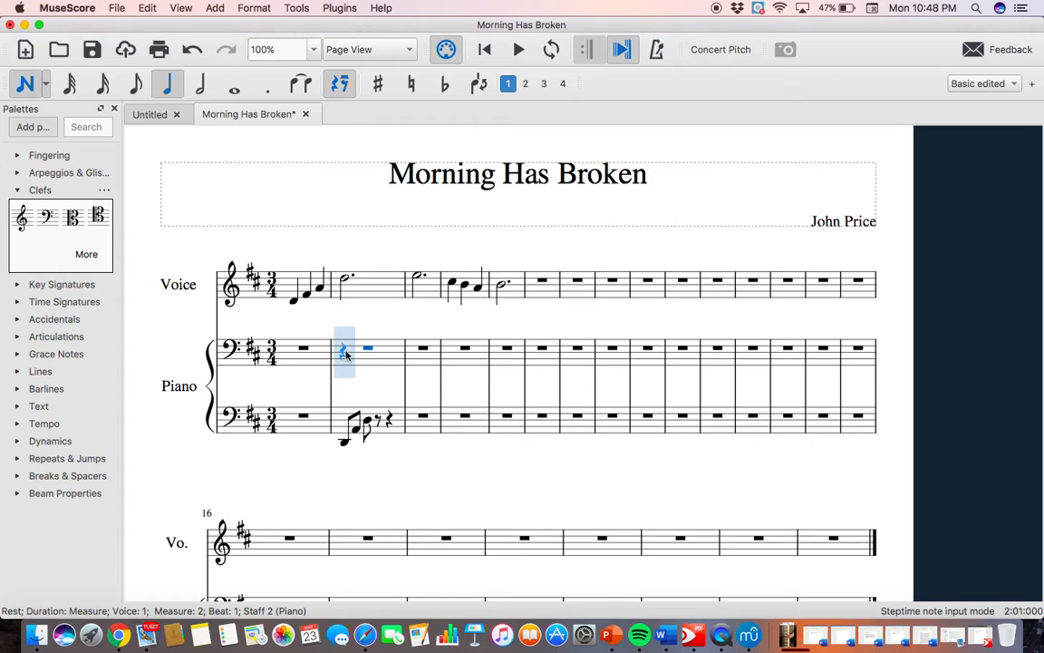
left_click(166, 84)
left_click(343, 350)
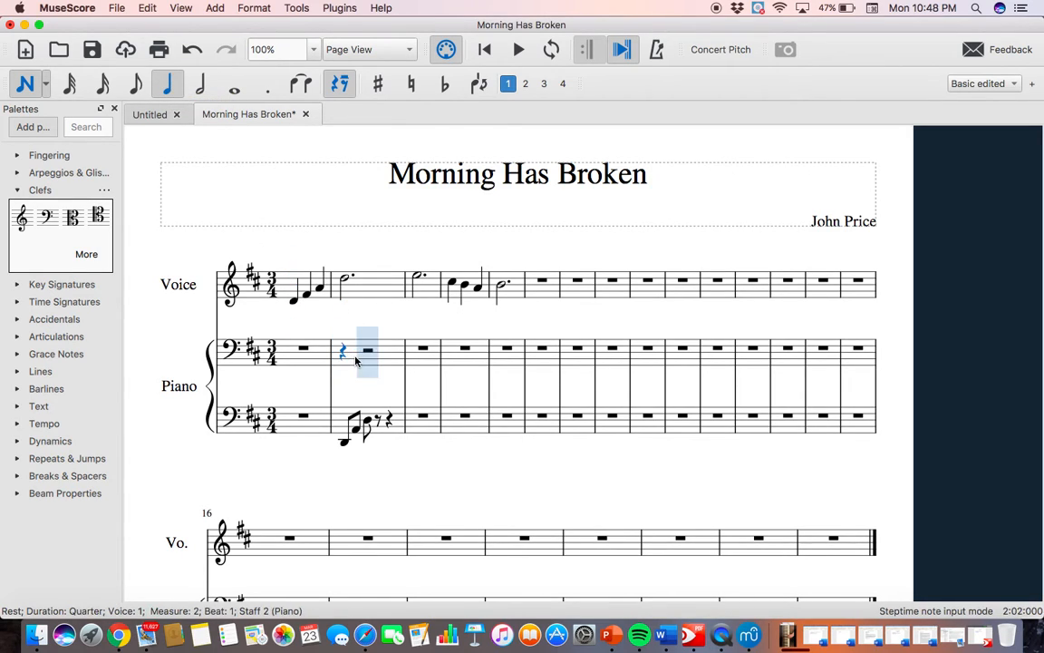
left_click(135, 85)
left_click(333, 86)
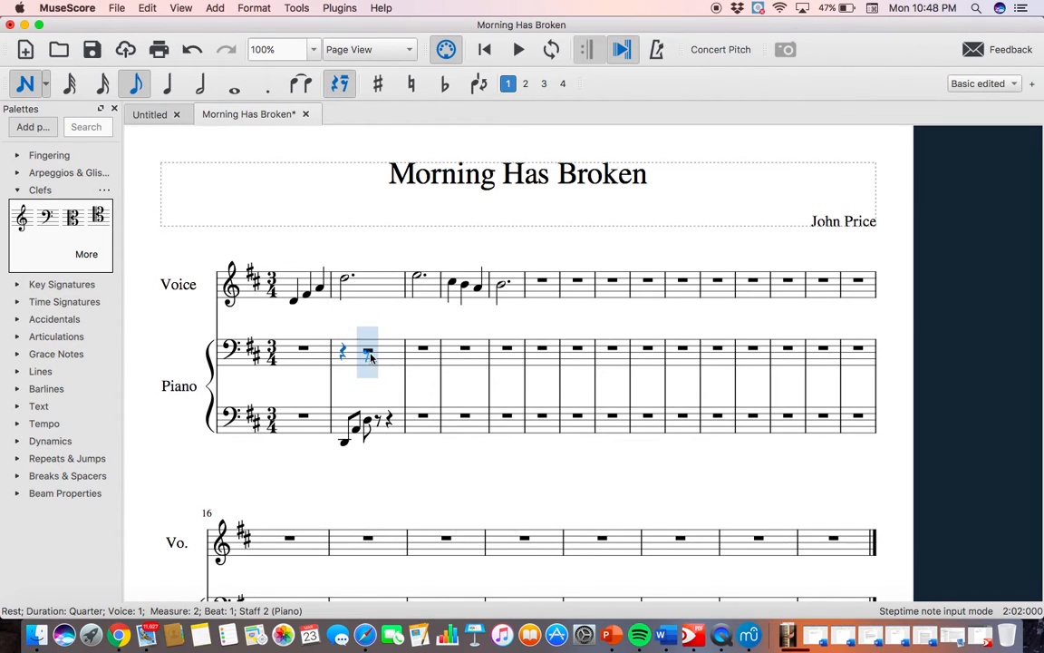
left_click(371, 358)
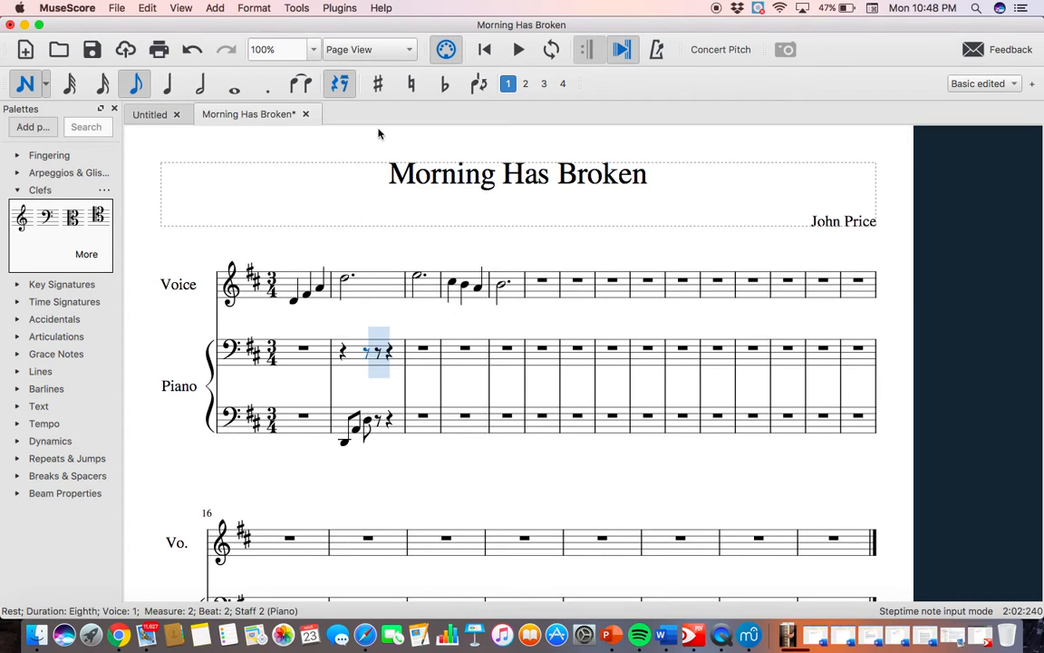
Enter eighth notes F#3 on beat 2.5 and A3 on beat 3 in measure 2 of the upper Piano staff.
left_click(333, 86)
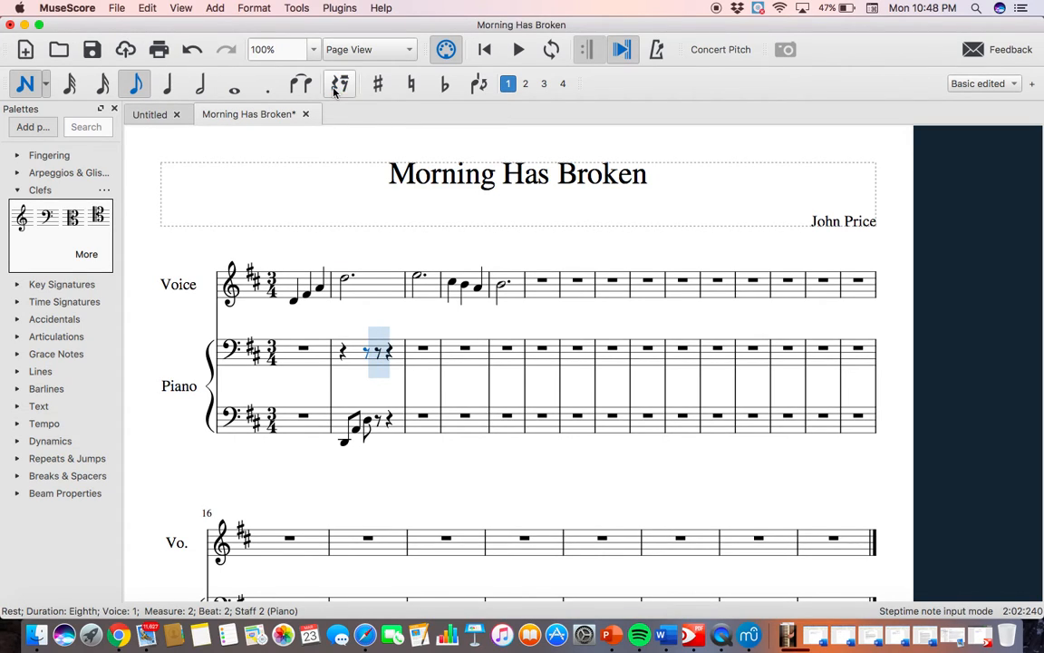
left_click(379, 349)
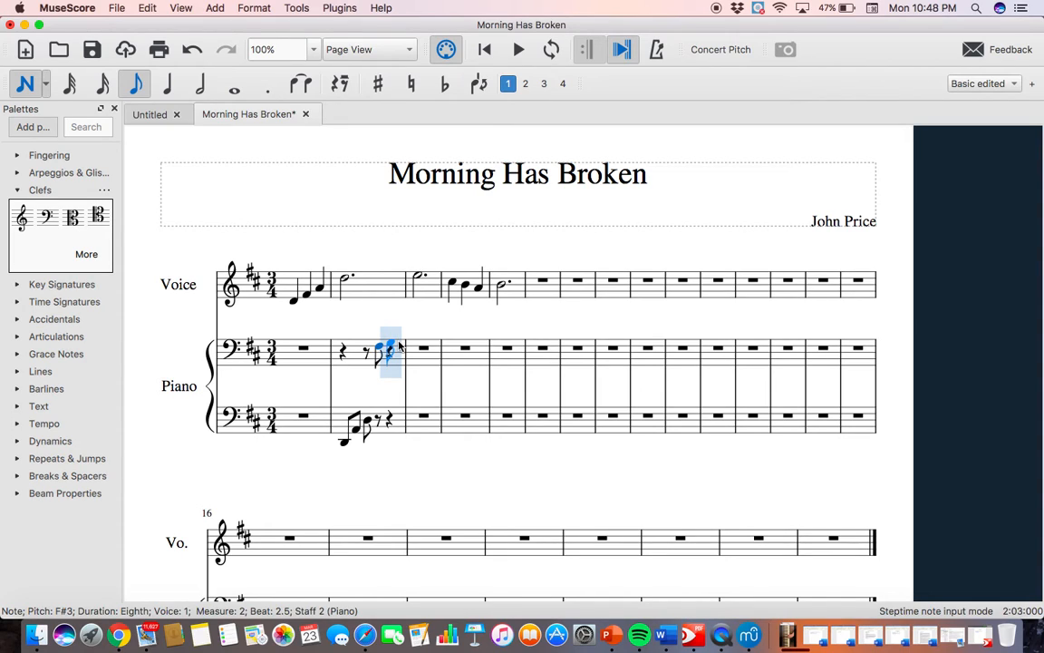
left_click(396, 339)
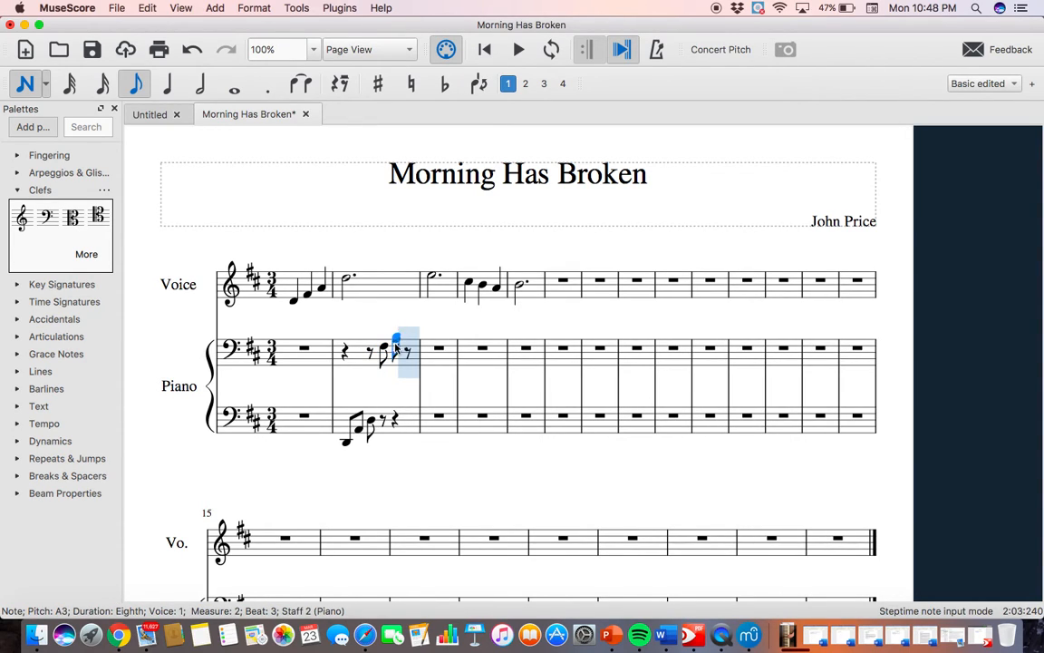
Replace the eighth note on beat 3 of upper Piano measure 2 with a quarter-note chord of A3 and D4 and leave note input.
left_click(166, 89)
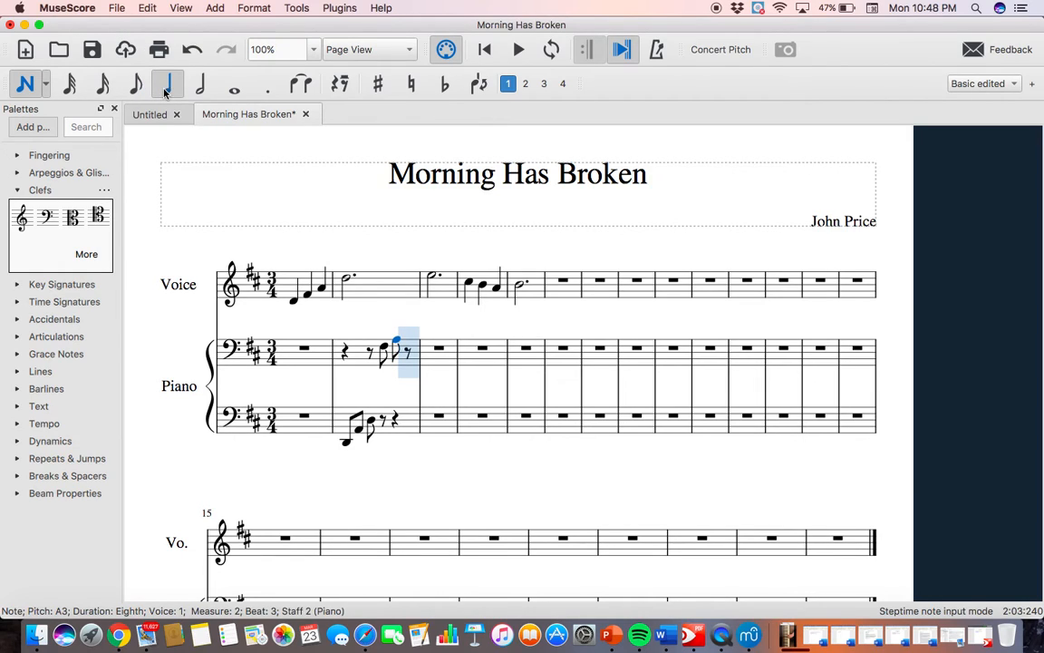
left_click(395, 340)
left_click(391, 333)
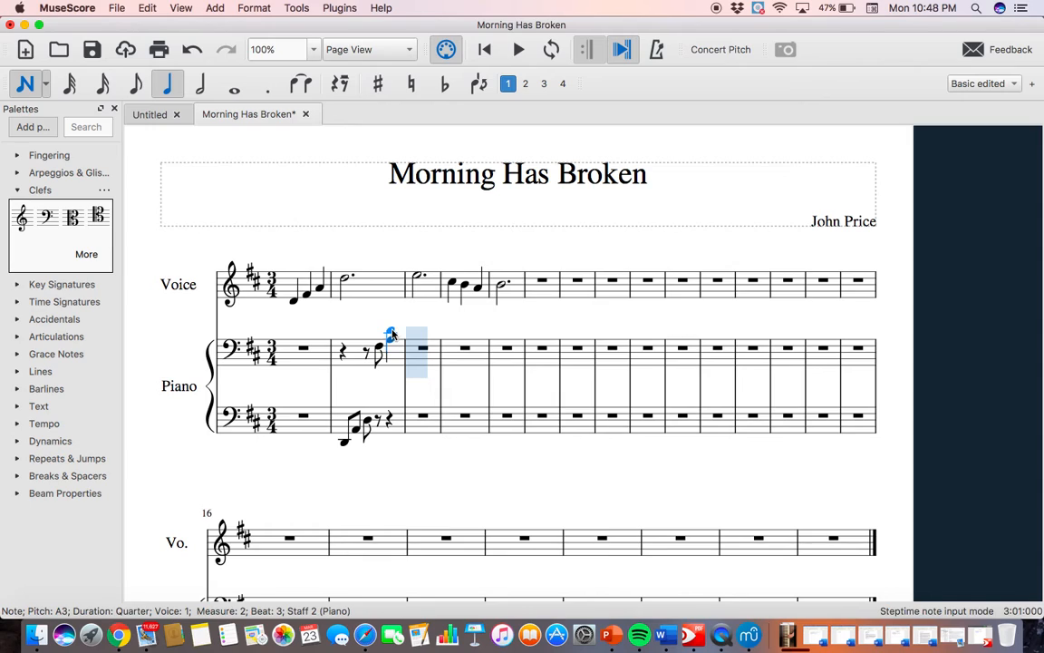
key("Escape")
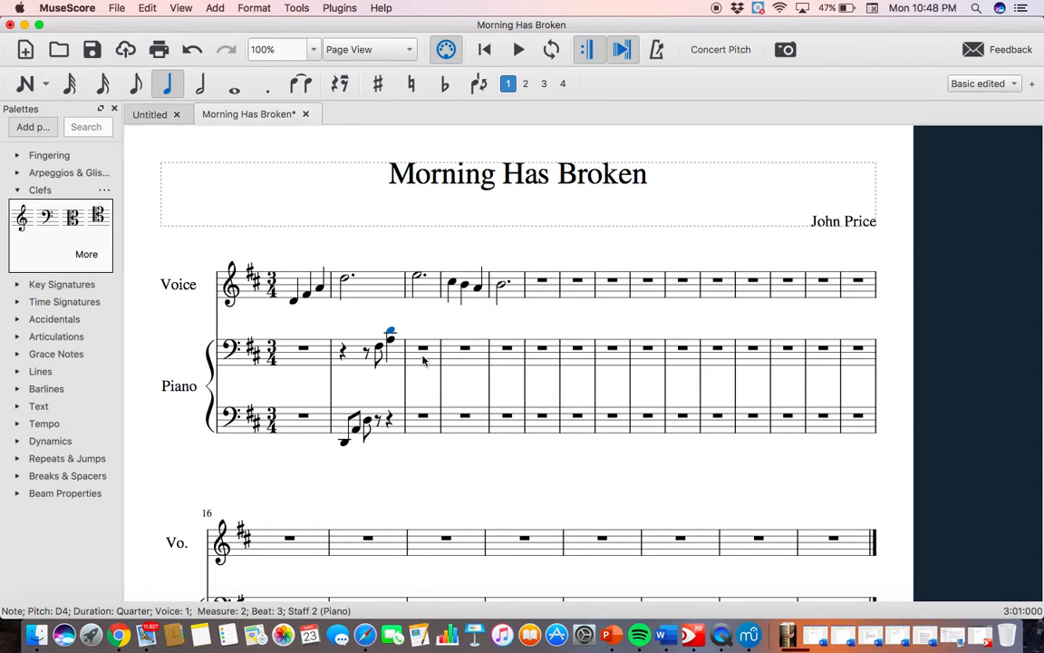